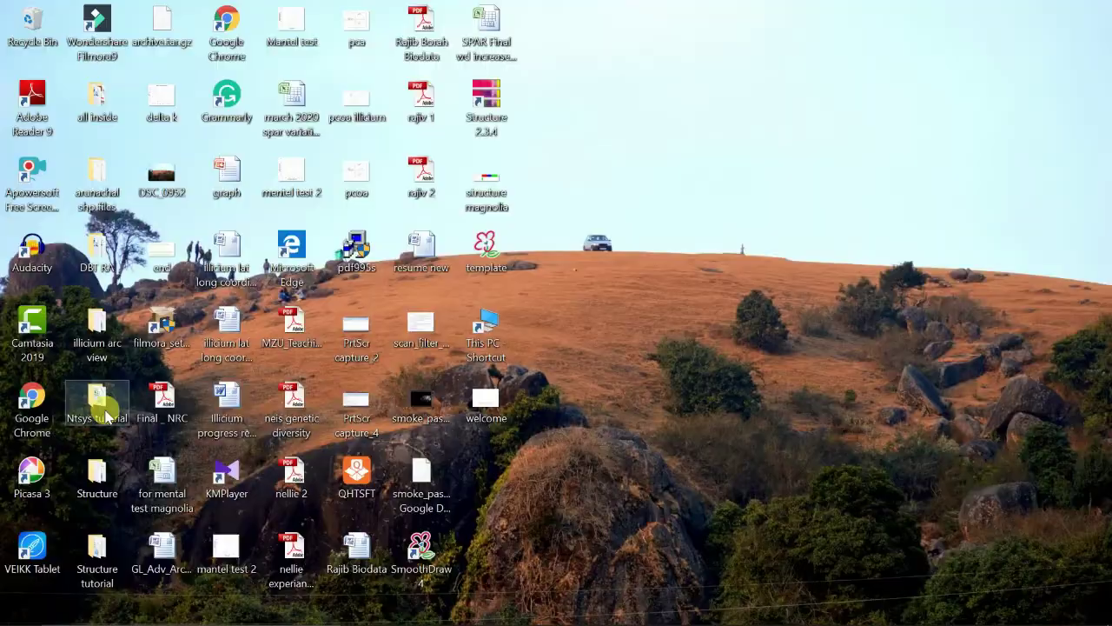
- Open the "march 2020 spar variation magnolia" workbook from the Ntsys tutorial folder and inspect the P1 sample labels in row 2
double_click(106, 418)
double_click(280, 120)
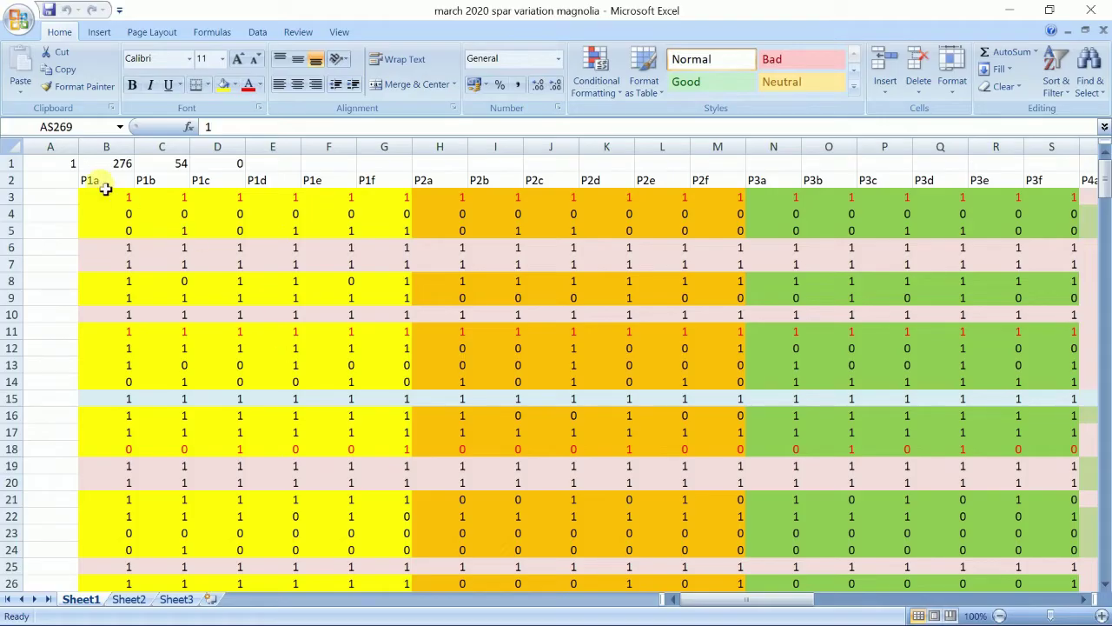
left_click_drag(89, 180, 348, 182)
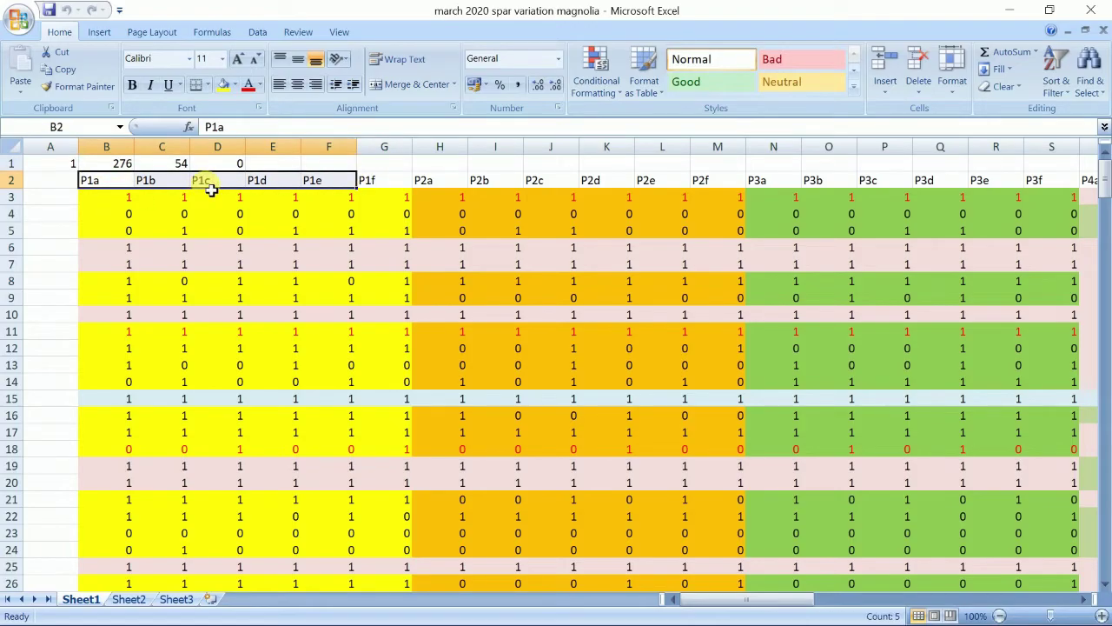
left_click(30, 197)
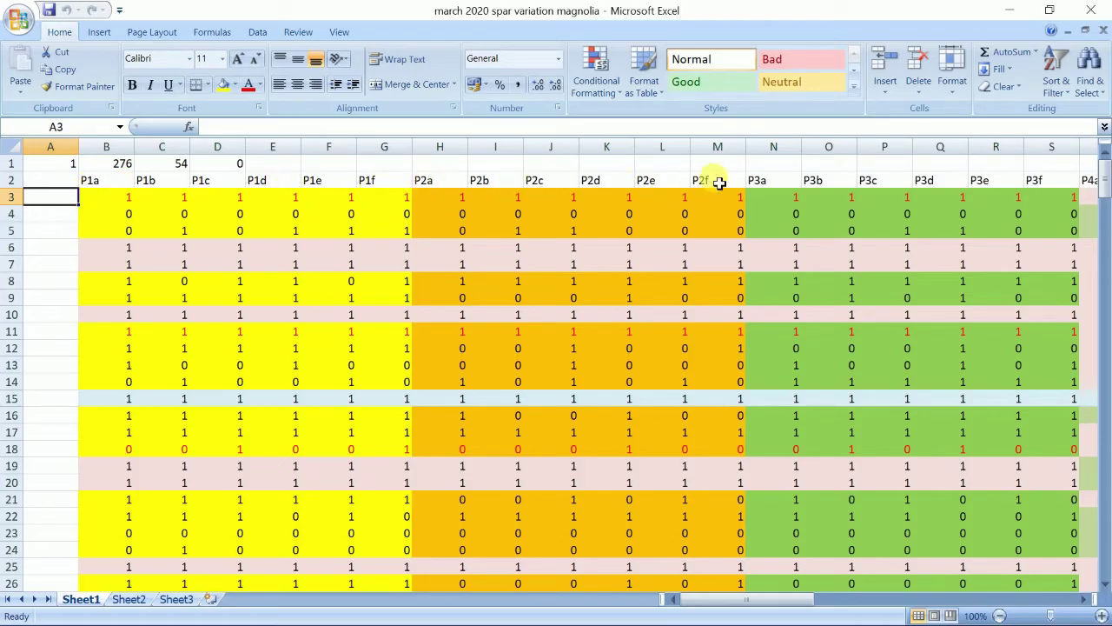
- Examine the sample labels across row 2 of Sheet1, from P1a through P9f
left_click_drag(793, 606, 1092, 562)
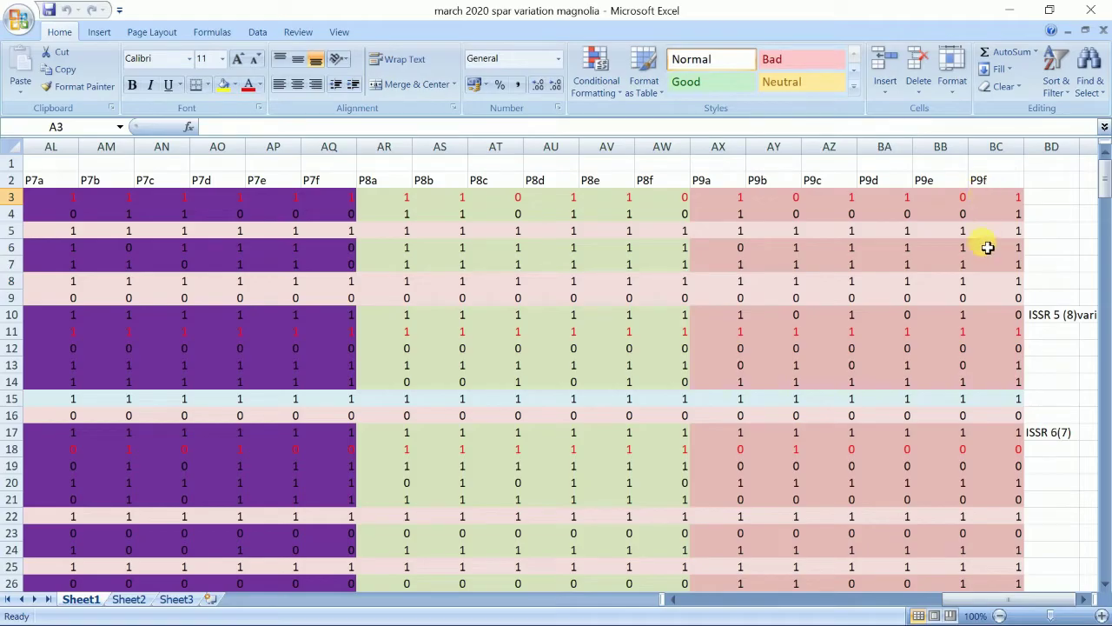
left_click(987, 598)
left_click_drag(946, 598, 261, 595)
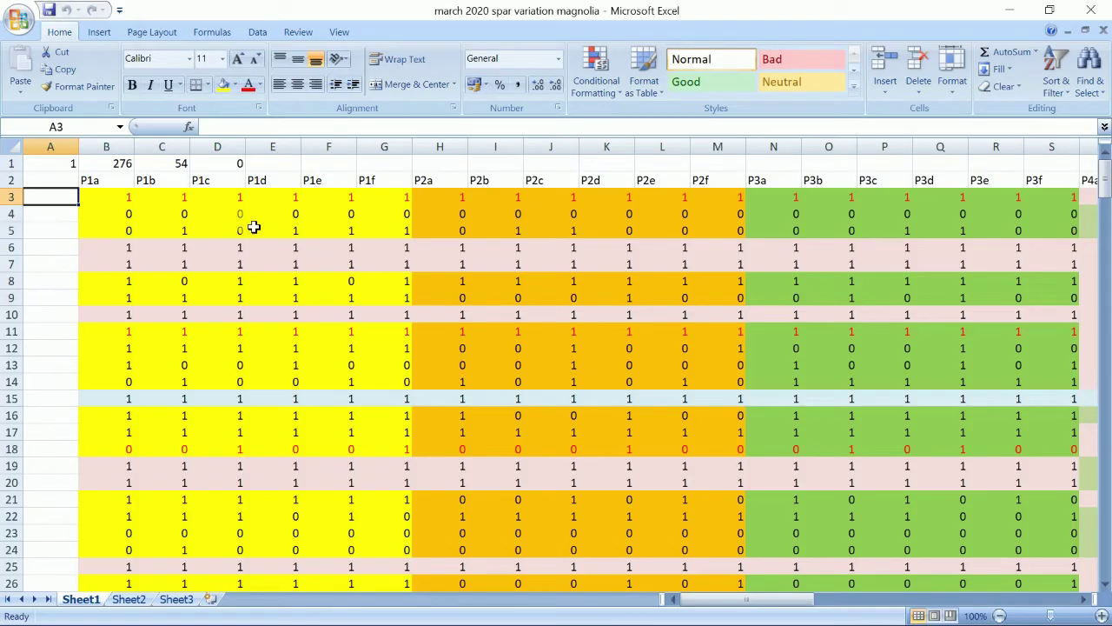
left_click(149, 216)
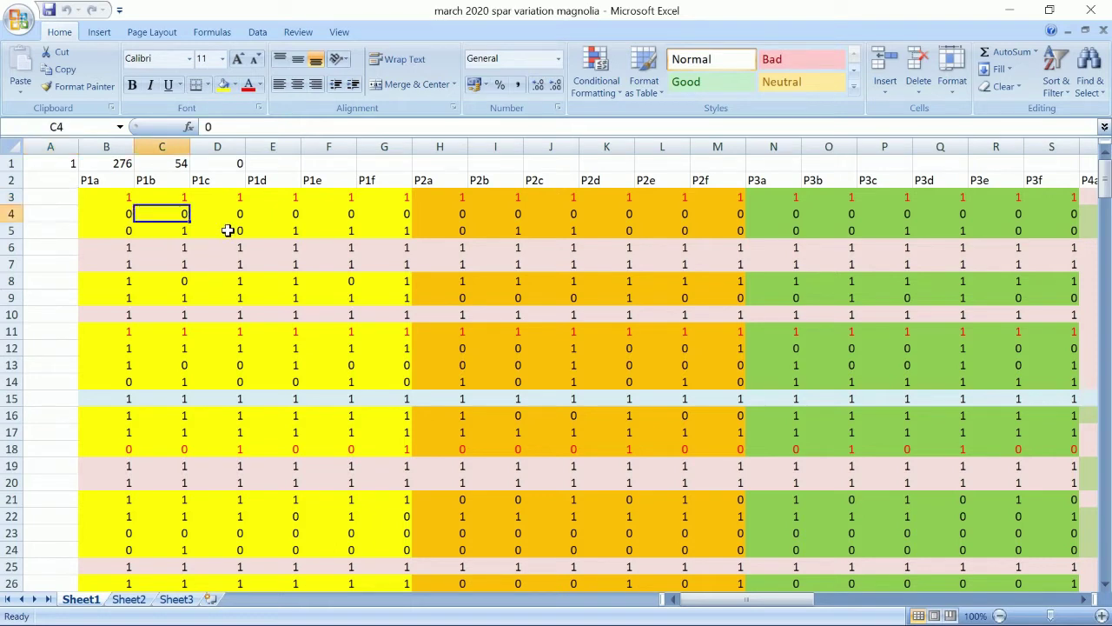
left_click_drag(773, 601, 1065, 315)
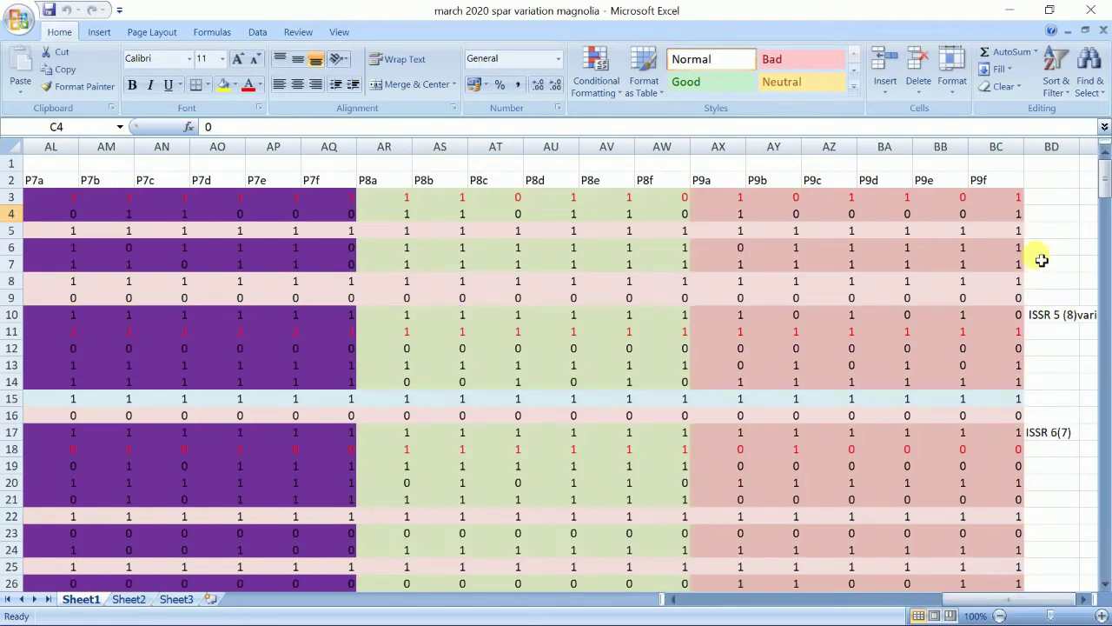
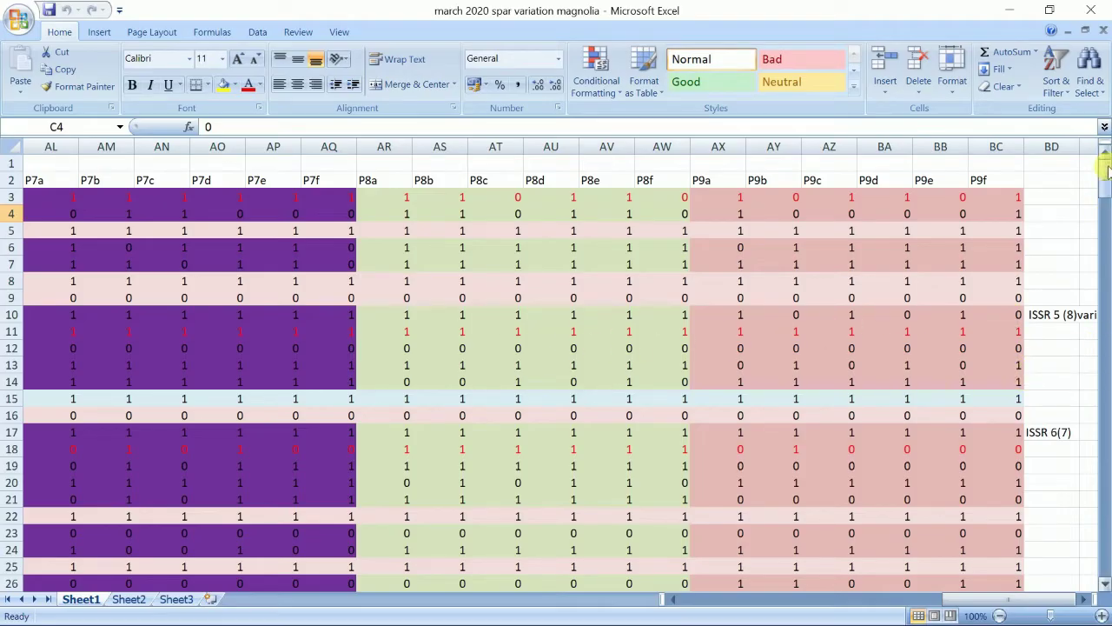
- Examine the primer labels in column BD, from the first data rows down to the end of the data
mouse_move(1105, 178)
left_mouse_down()
mouse_move(1105, 335)
mouse_move(1106, 156)
left_mouse_up()
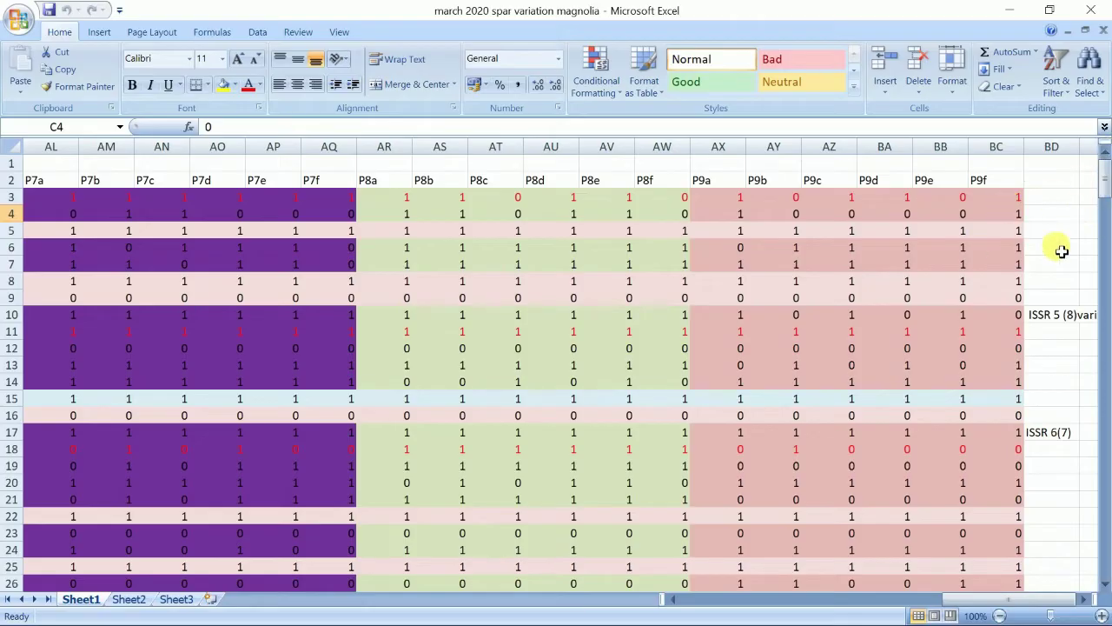
scroll(1055, 256, "down", 1)
scroll(1050, 273, "down", 19)
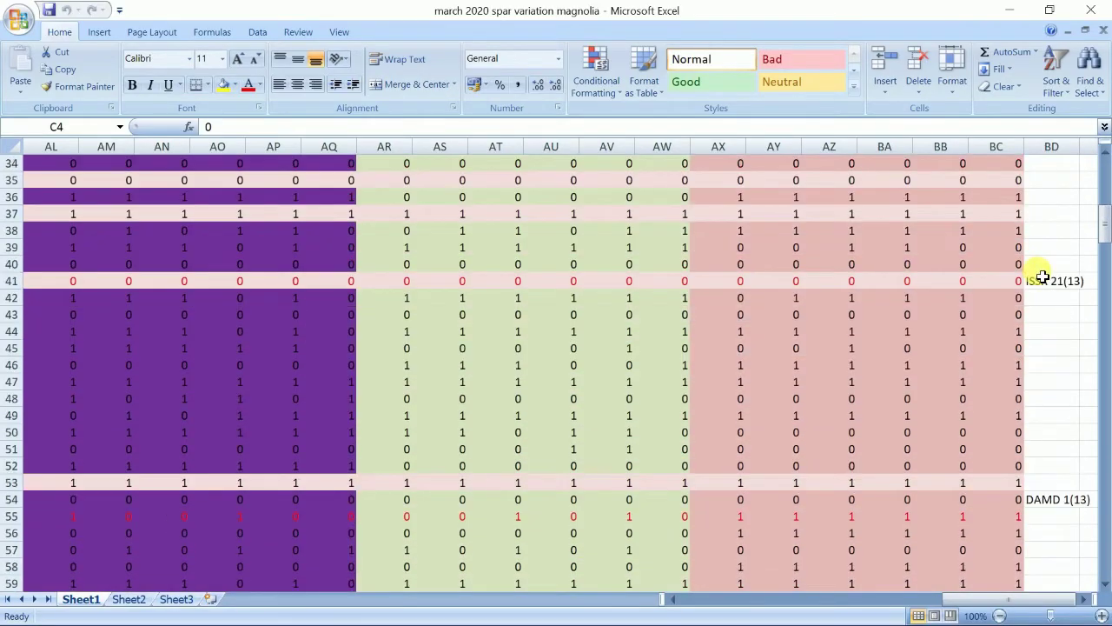
scroll(1041, 287, "down", 20)
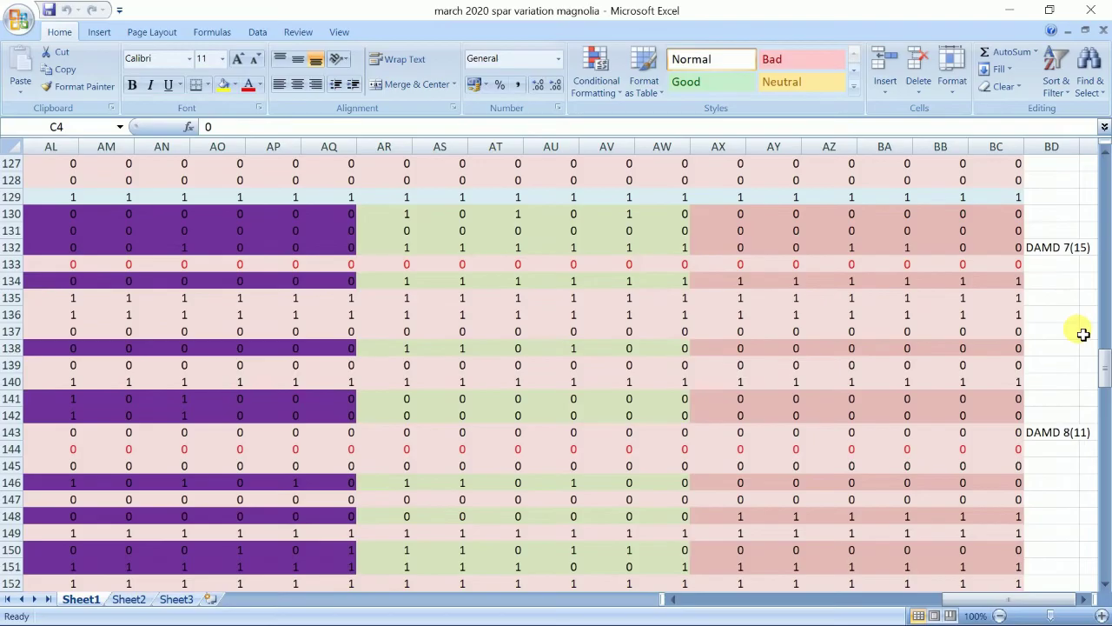
left_click_drag(1101, 347, 1102, 364)
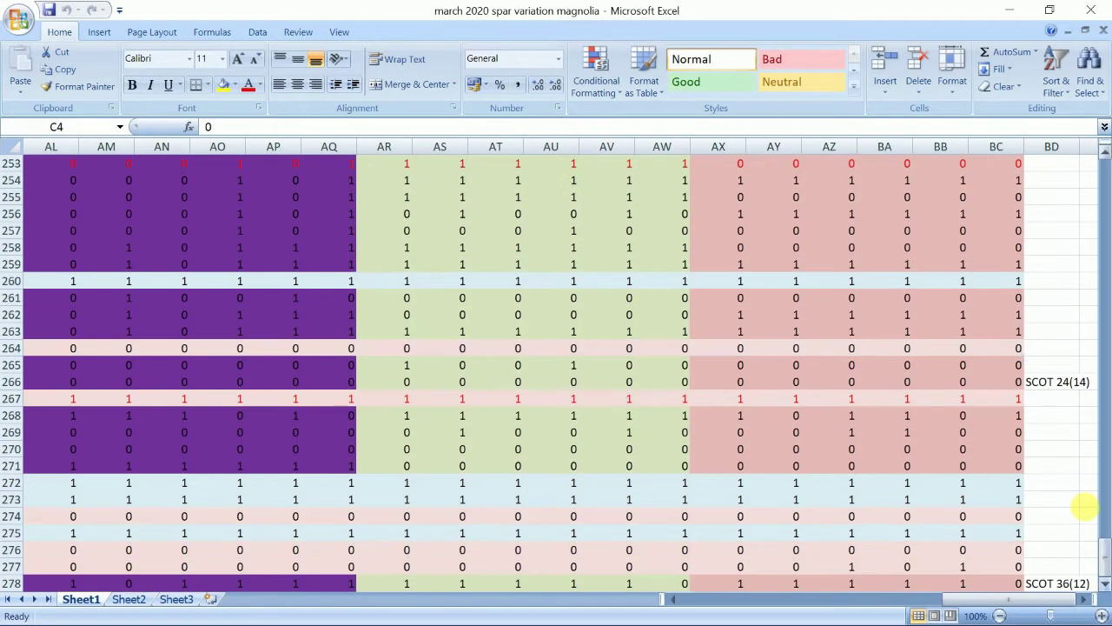
scroll(1065, 472, "down", 5)
left_click_drag(1107, 566, 1101, 158)
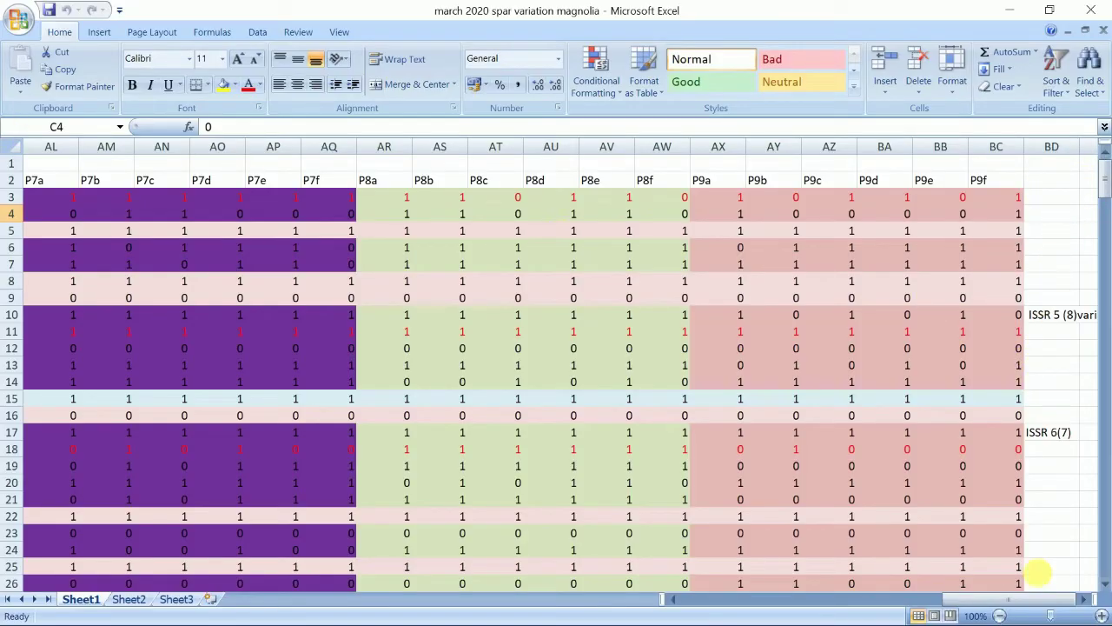
left_click_drag(966, 599, 287, 552)
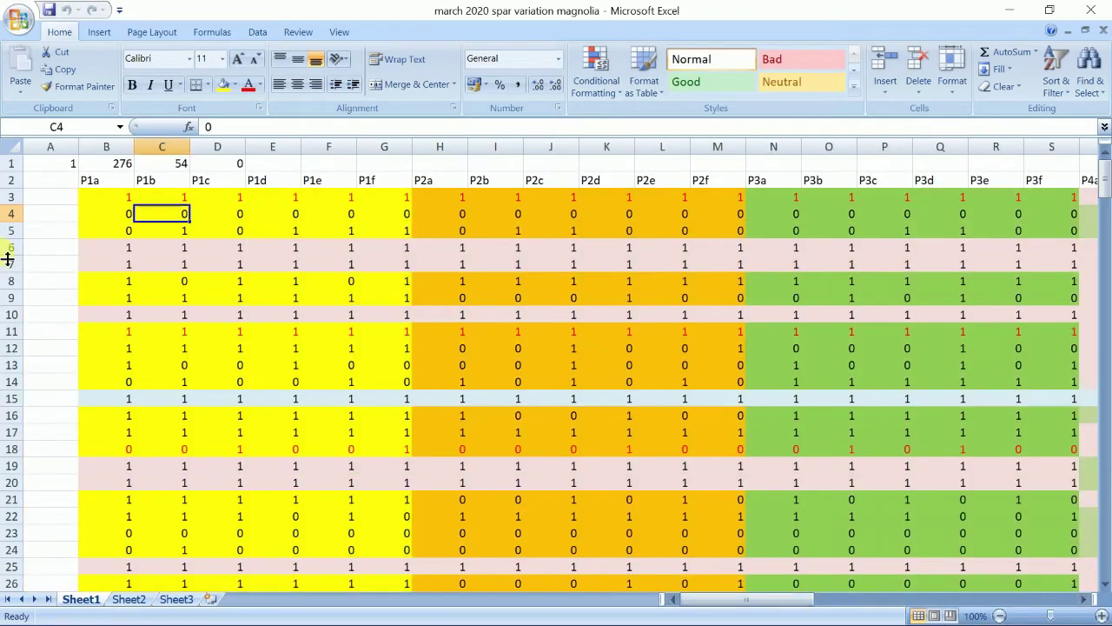
- Examine the 0/1 score rows down to the last data row, and the header values in row 1
scroll(113, 205, "down", 1)
scroll(131, 279, "down", 20)
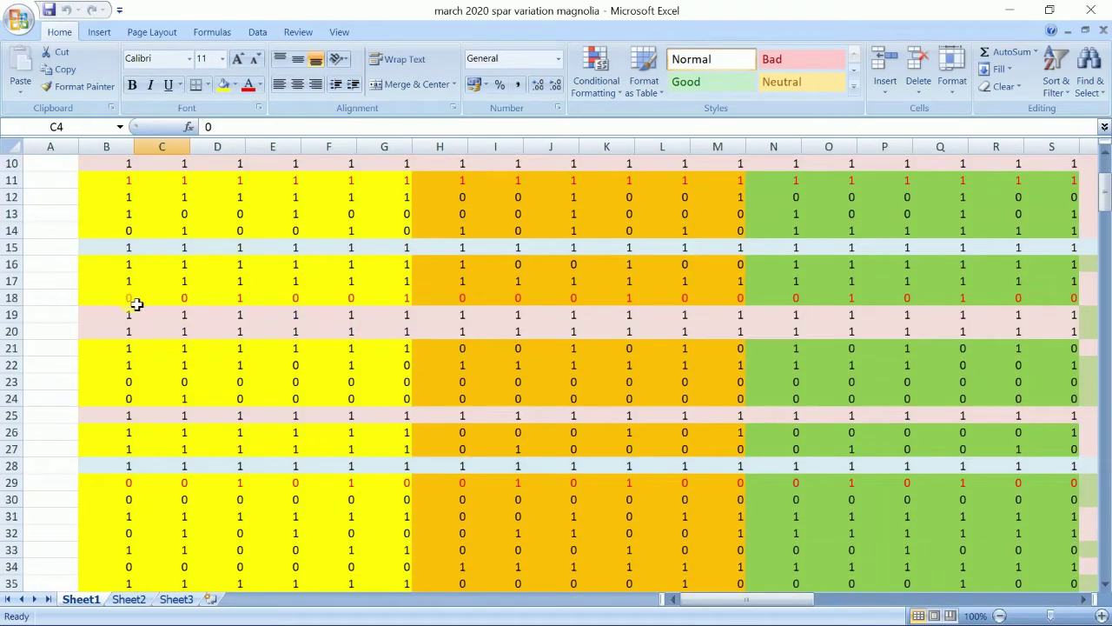
scroll(159, 311, "down", 20)
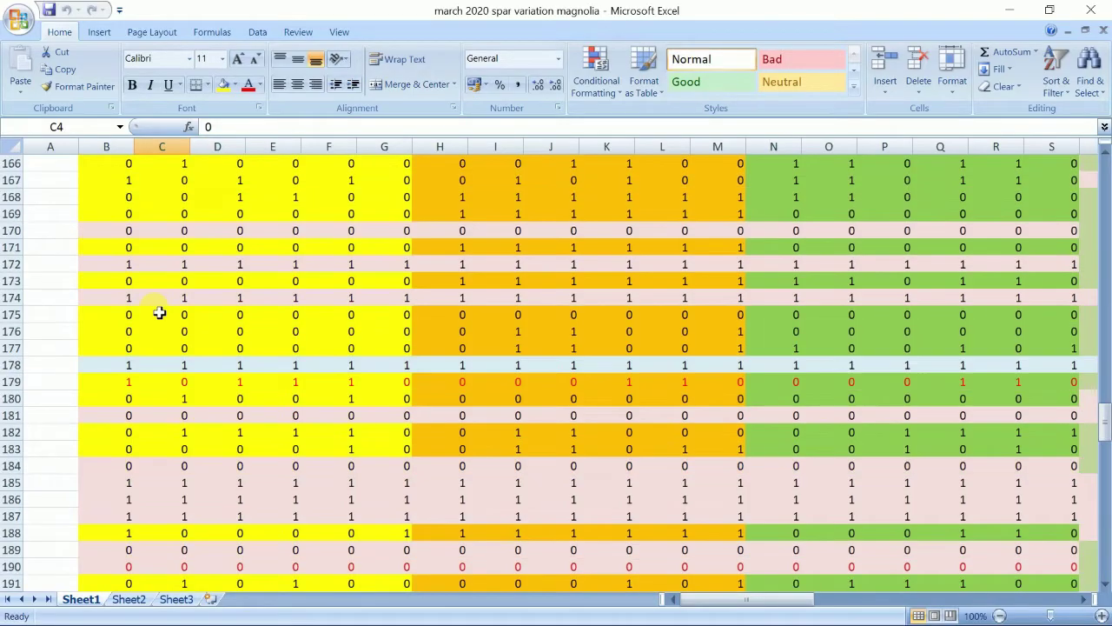
scroll(159, 314, "up", 5)
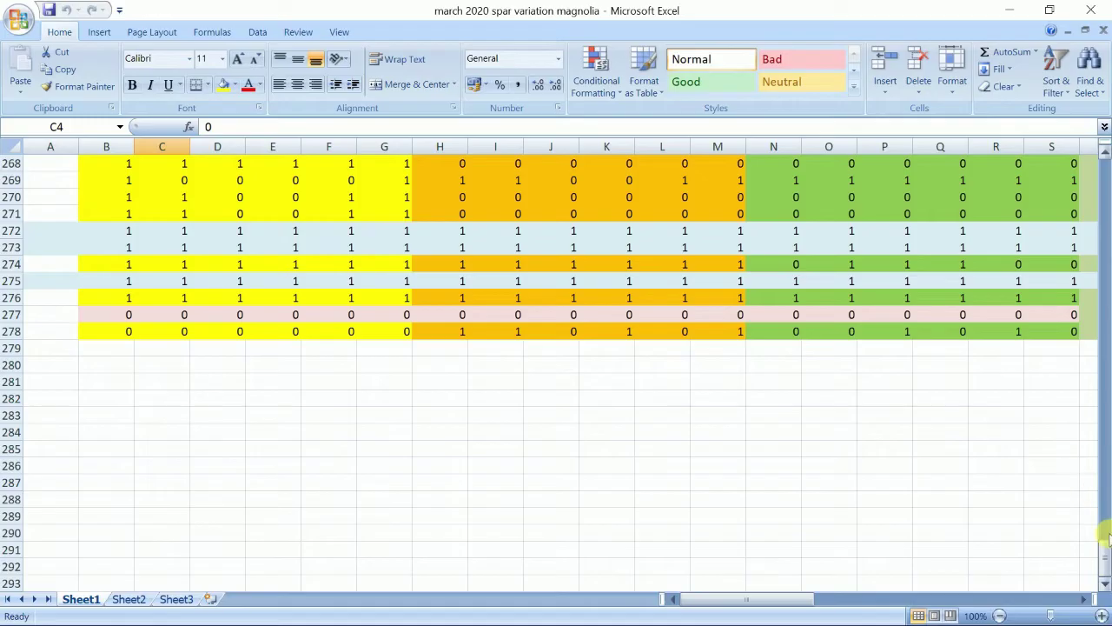
left_click_drag(1105, 546, 1106, 170)
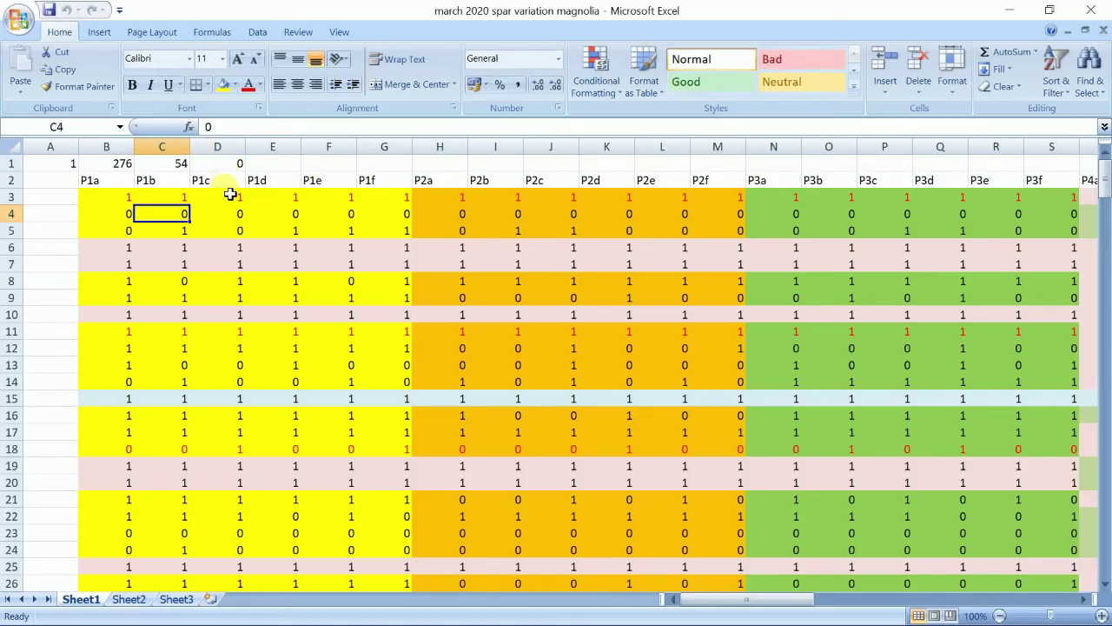
left_click_drag(1107, 169, 1105, 556)
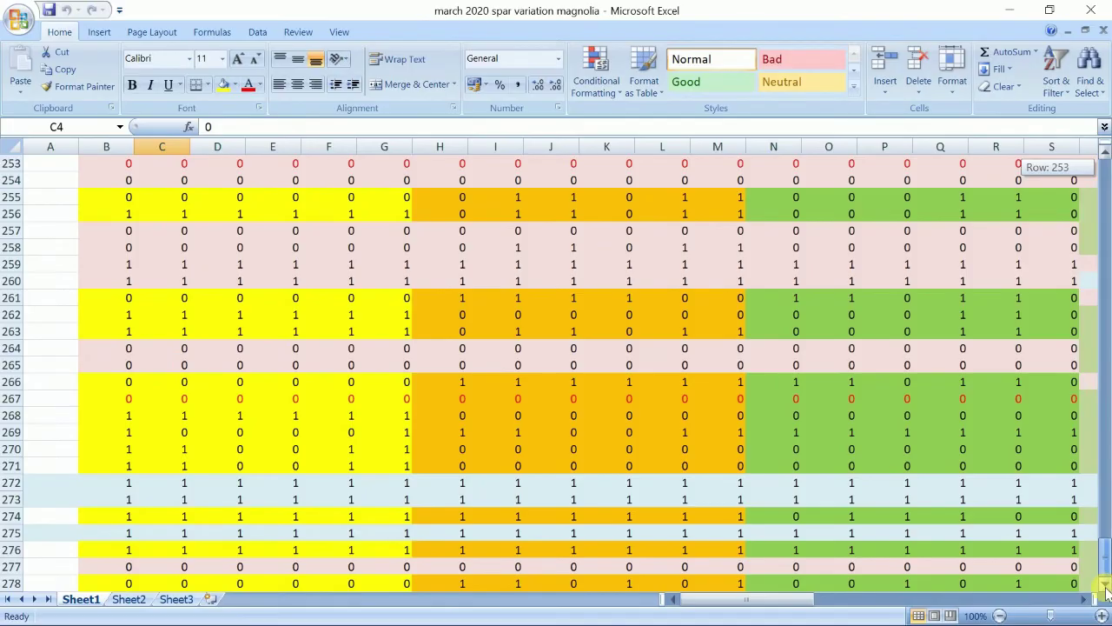
scroll(484, 542, "down", 3)
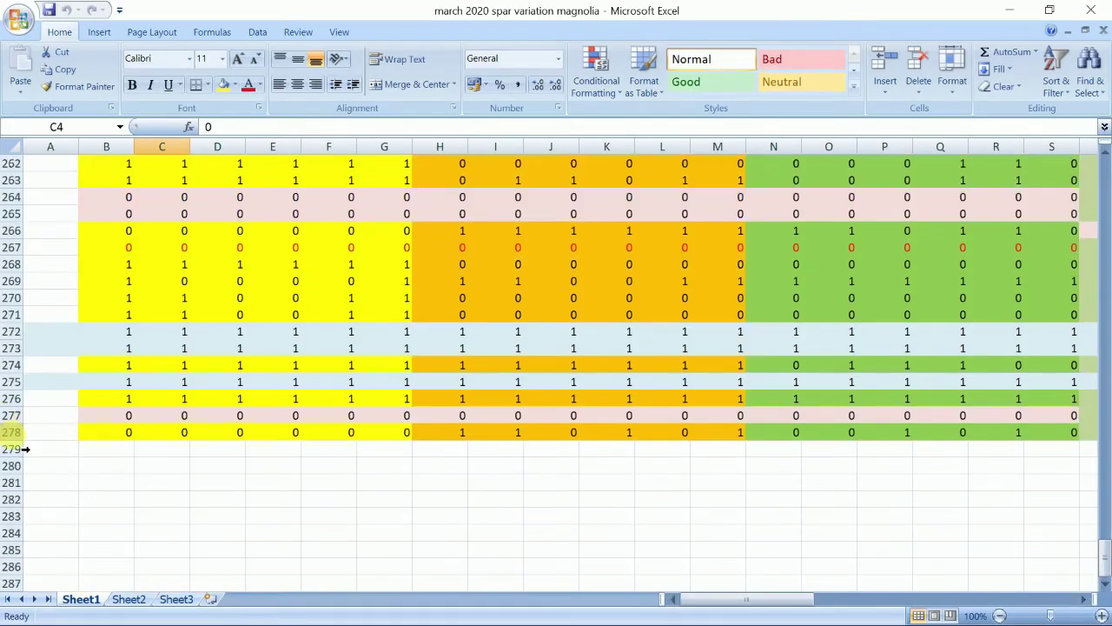
left_click_drag(1108, 569, 1105, 169)
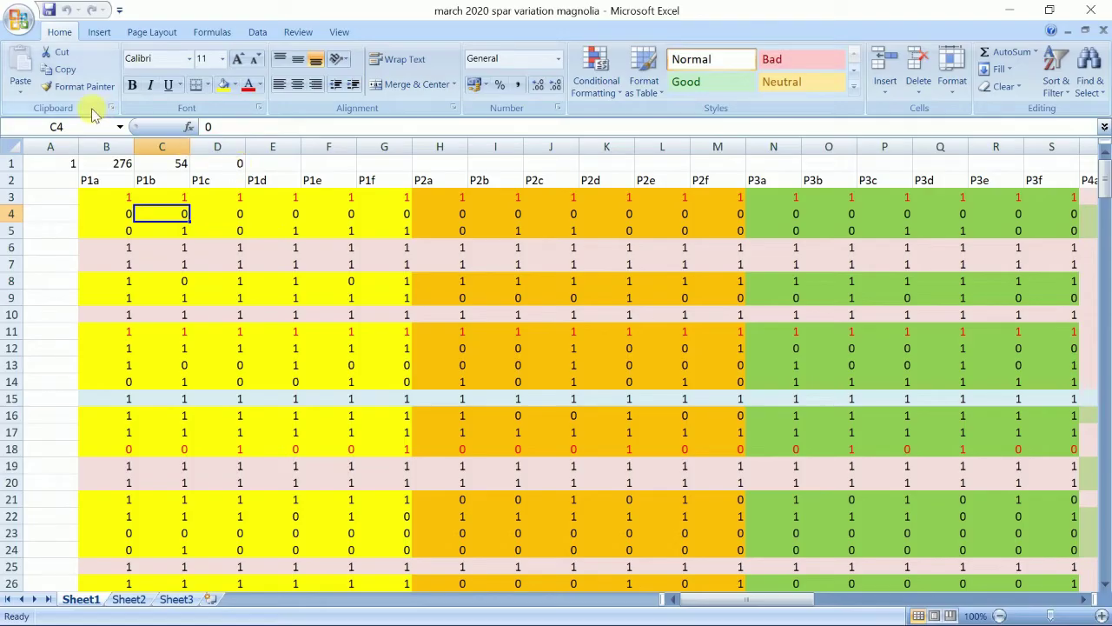
- Save the workbook, close it, and clear the Ntsys tutorial folder window from the desktop
left_click(19, 19)
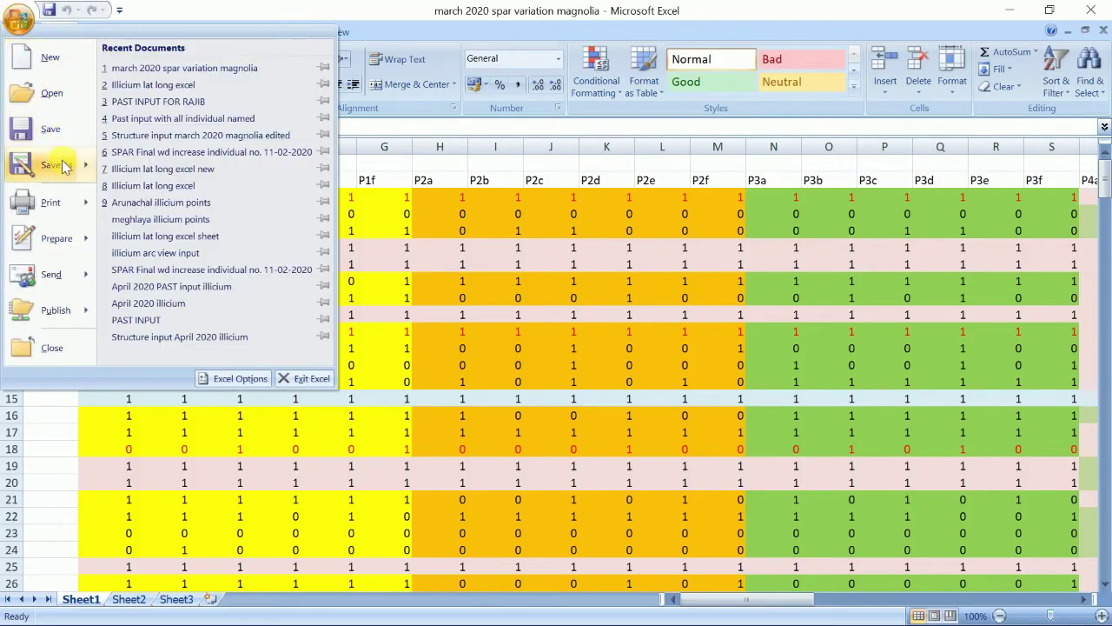
left_click(50, 128)
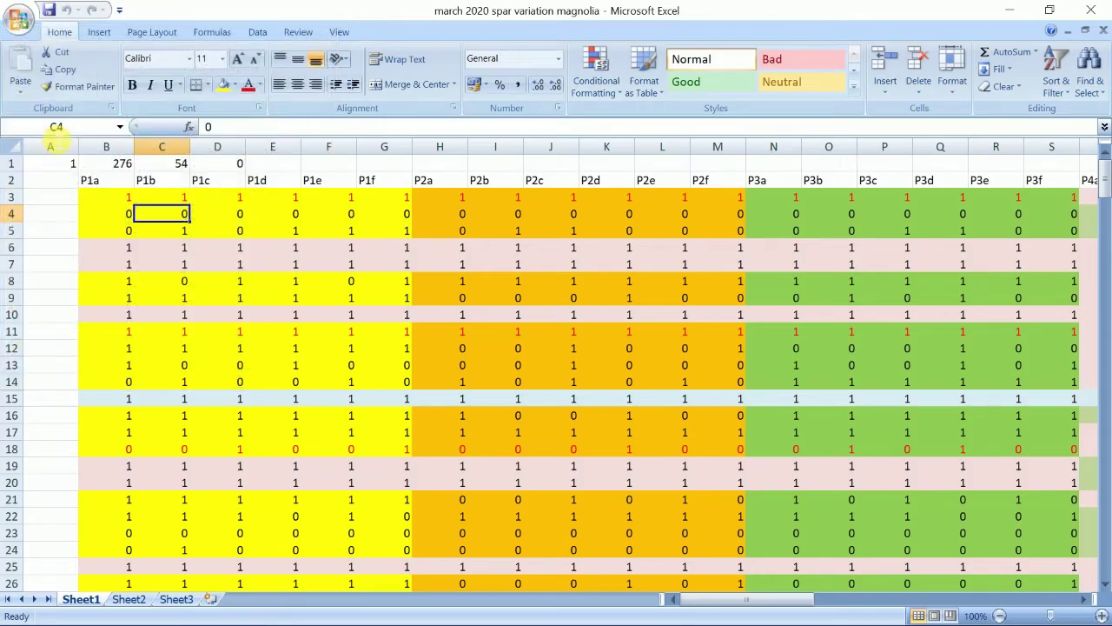
left_click(1097, 7)
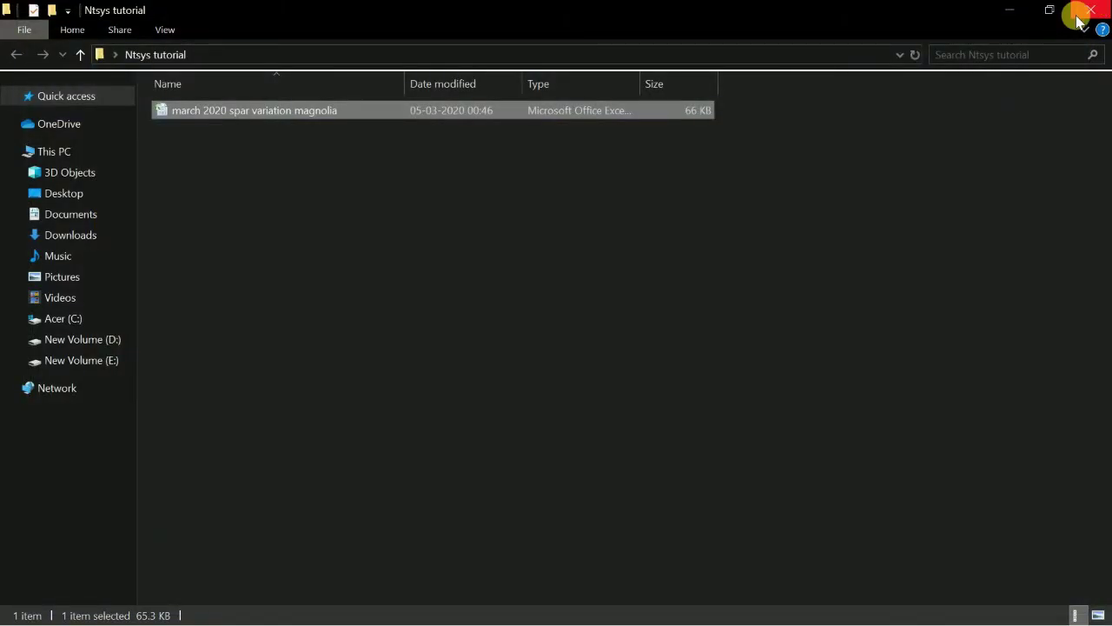
left_click(1030, 14)
left_click(600, 13)
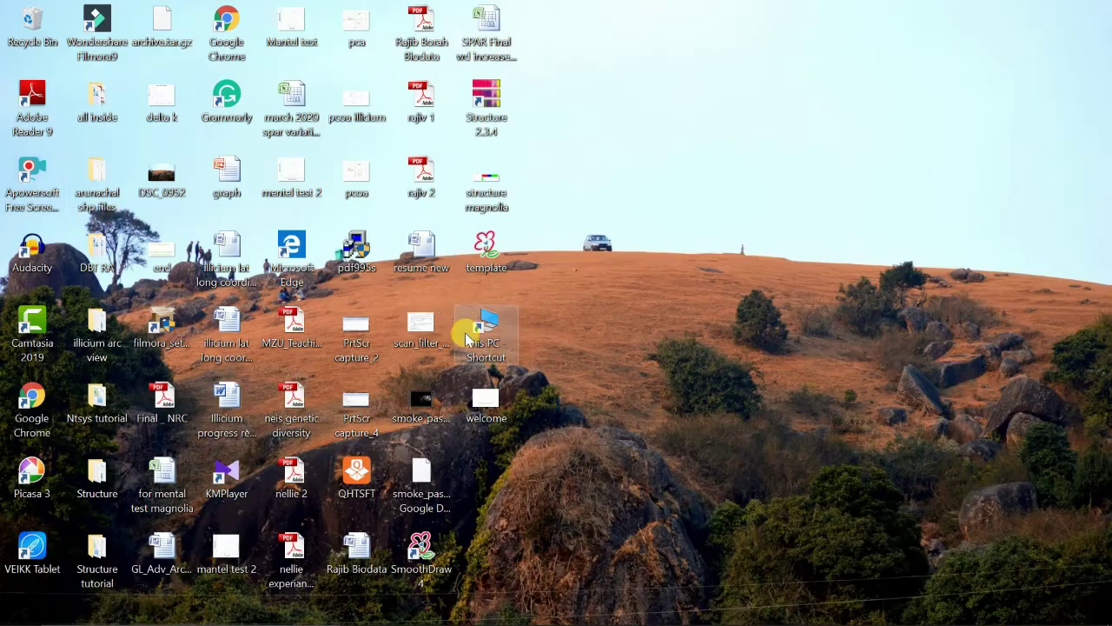
- Browse New Volume (E:) to the folder software for genetic fidelty > NTsys > Systematic Softwares > ntsyst
double_click(466, 335)
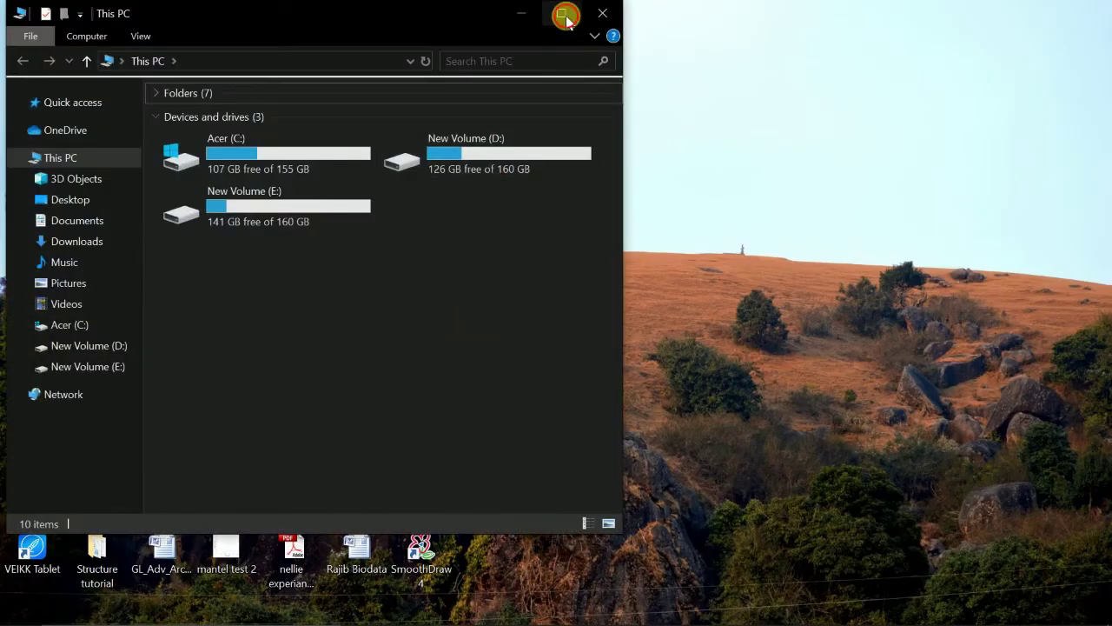
left_click(565, 15)
double_click(608, 154)
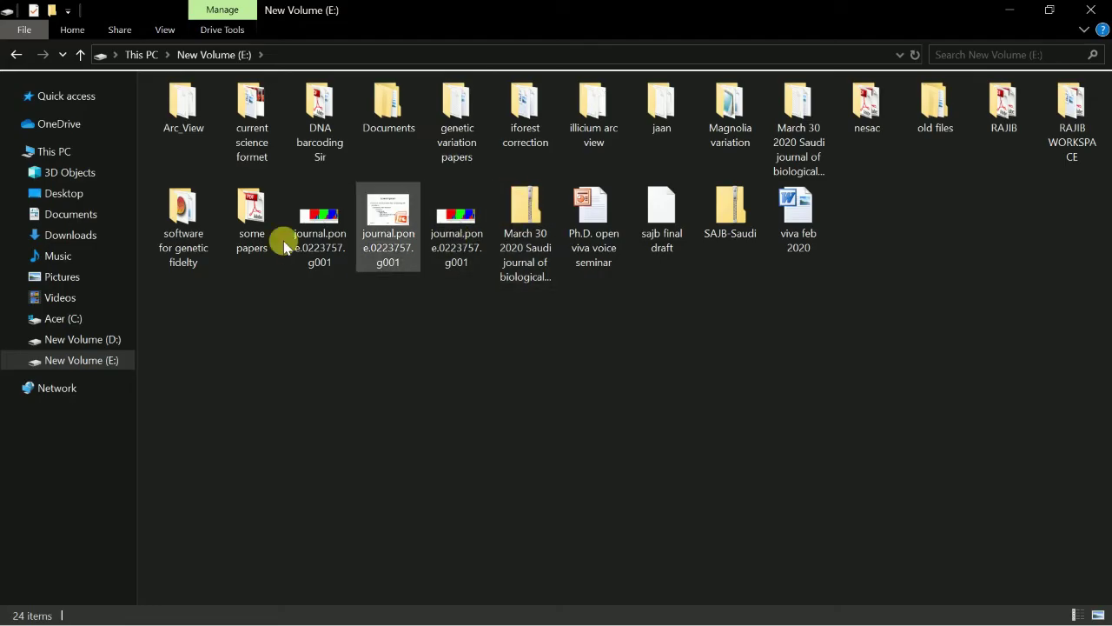
double_click(170, 235)
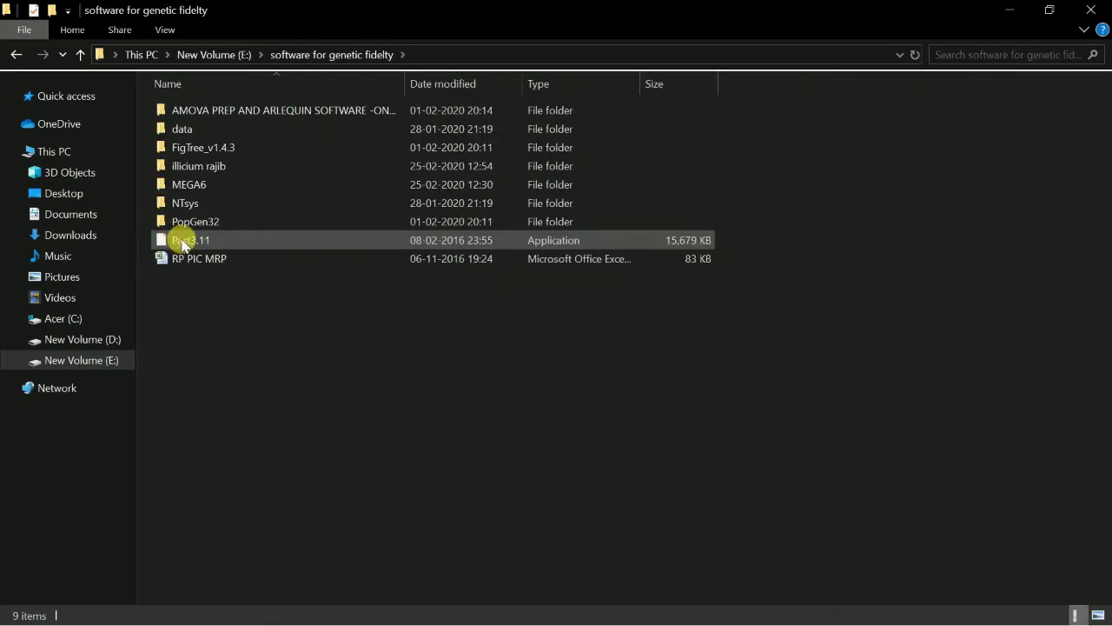
double_click(195, 203)
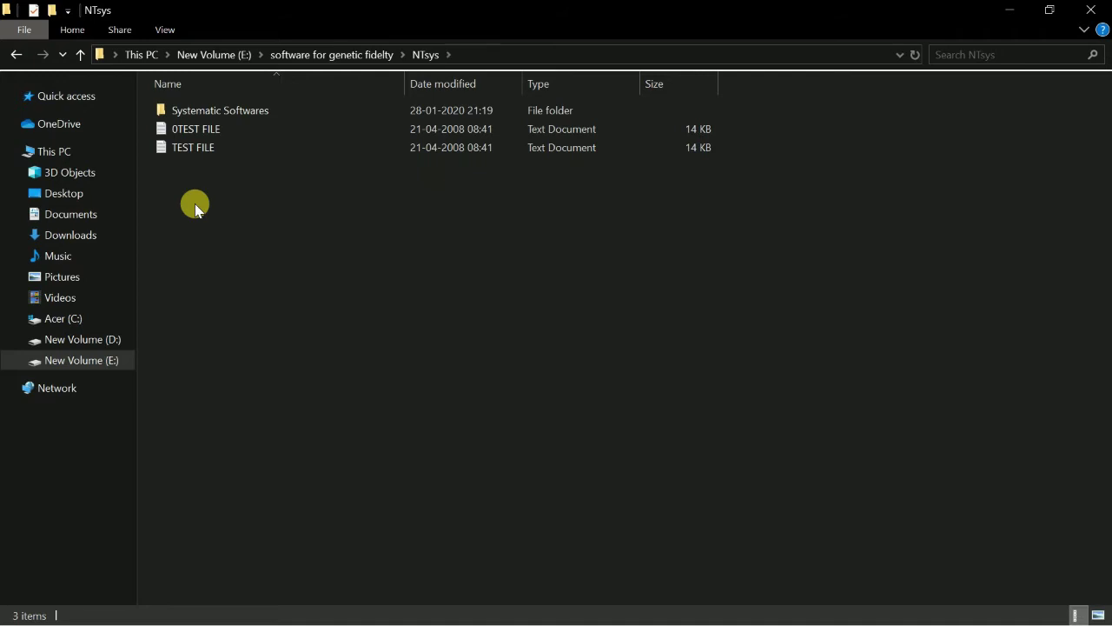
double_click(203, 108)
double_click(203, 110)
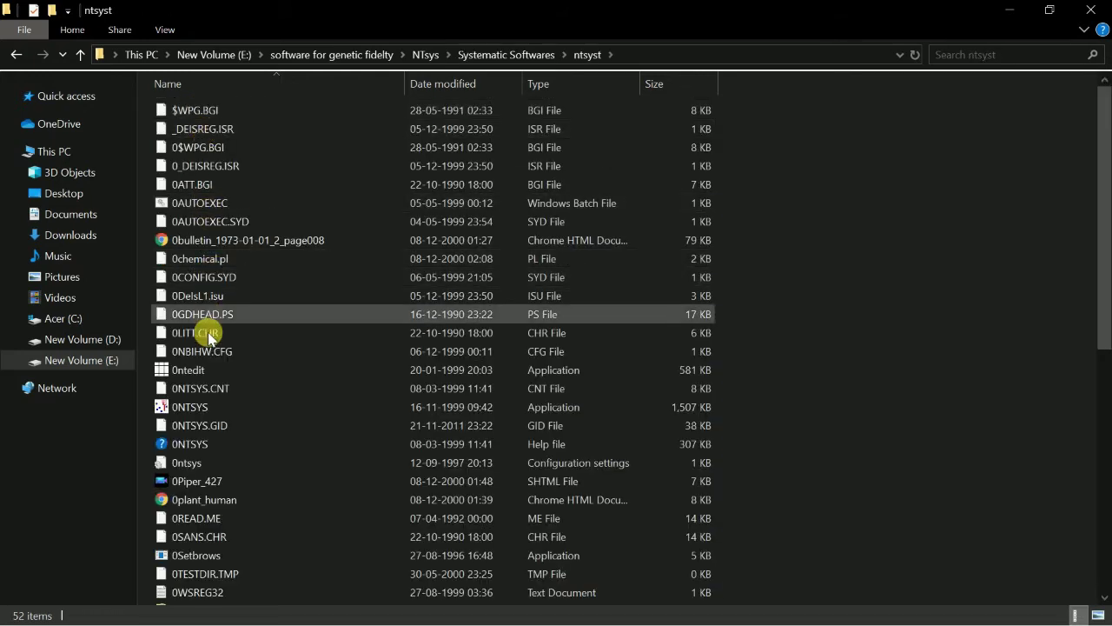
- Launch the ntedit application from the ntsyst folder and maximize its window
scroll(219, 365, "down", 1)
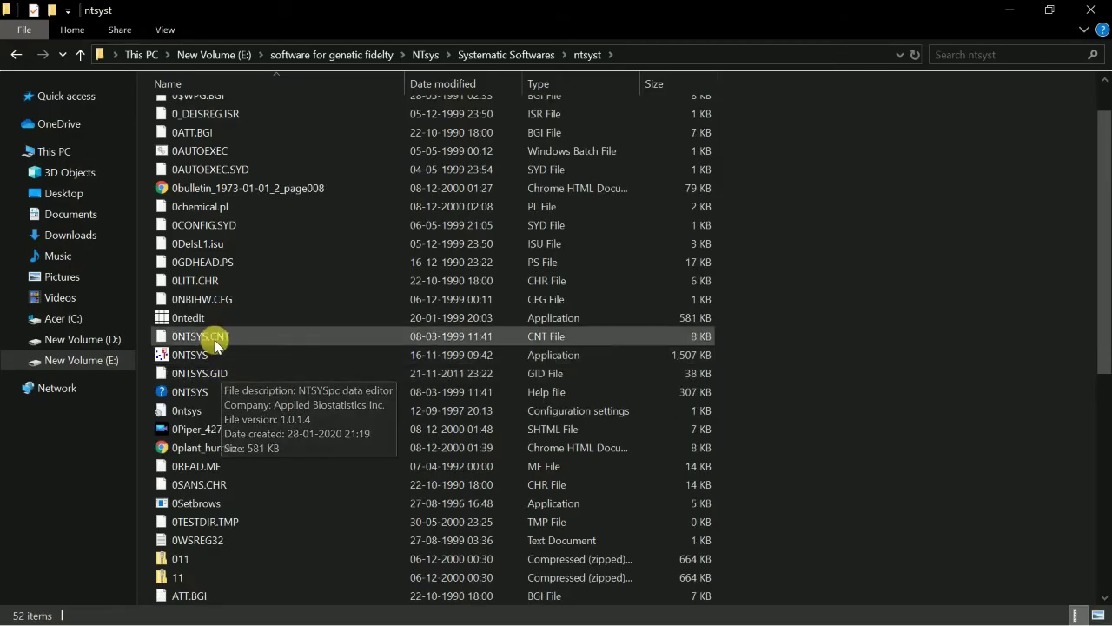
scroll(213, 344, "down", 6)
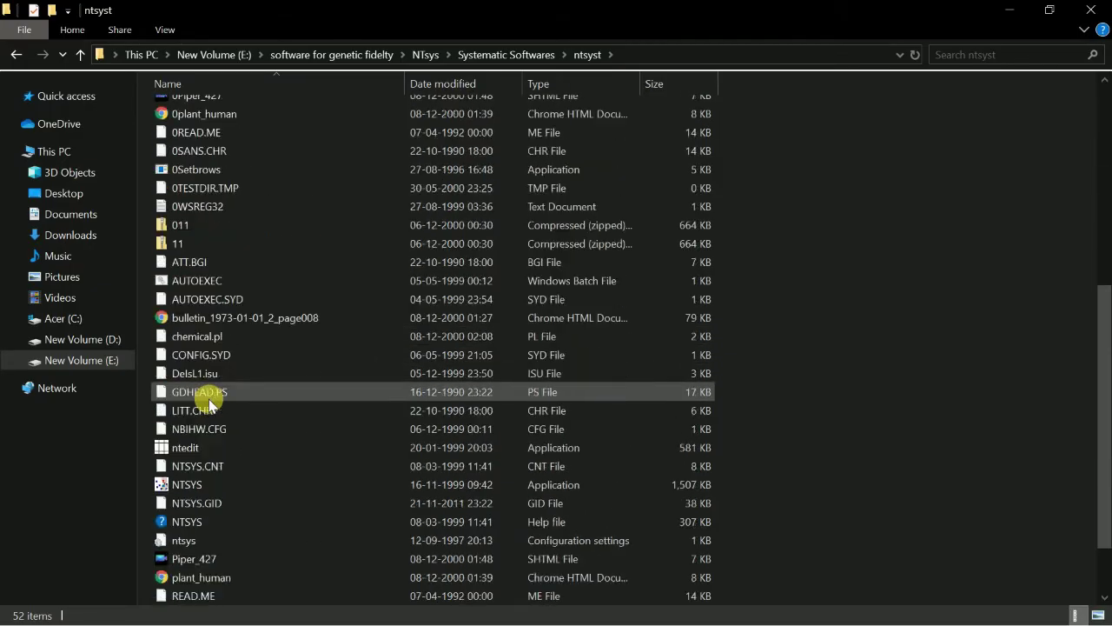
left_click(208, 453)
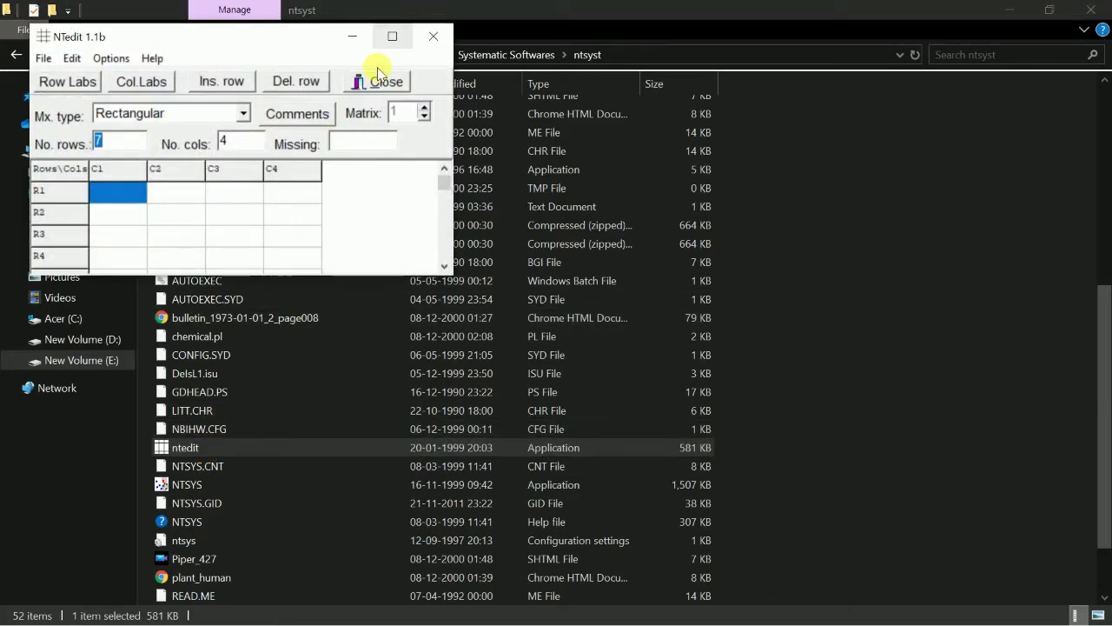
left_click(392, 35)
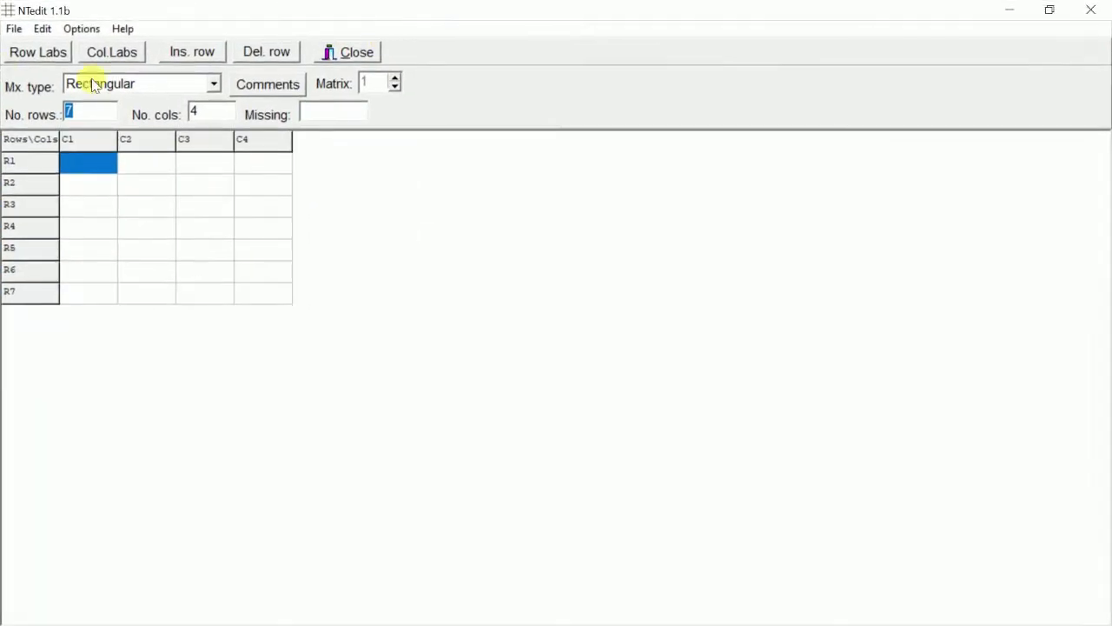
- Import the Excel workbook march 2020 spar variation magnolia.xlsx from the desktop's Ntsys tutorial folder using OLE
left_click(15, 29)
mouse_move(40, 115)
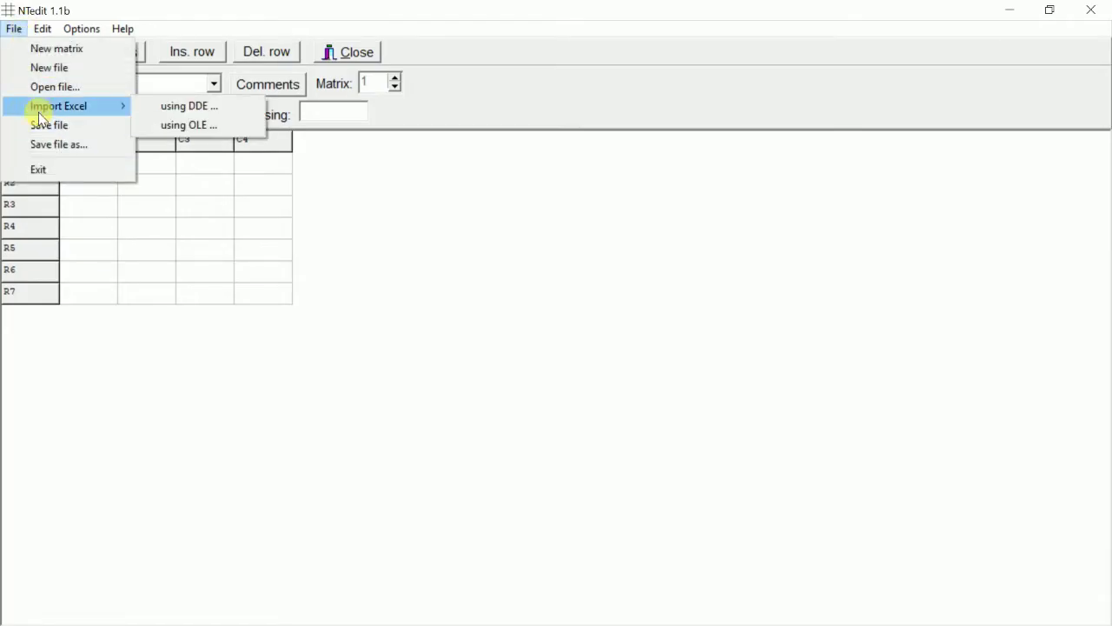
left_click(171, 127)
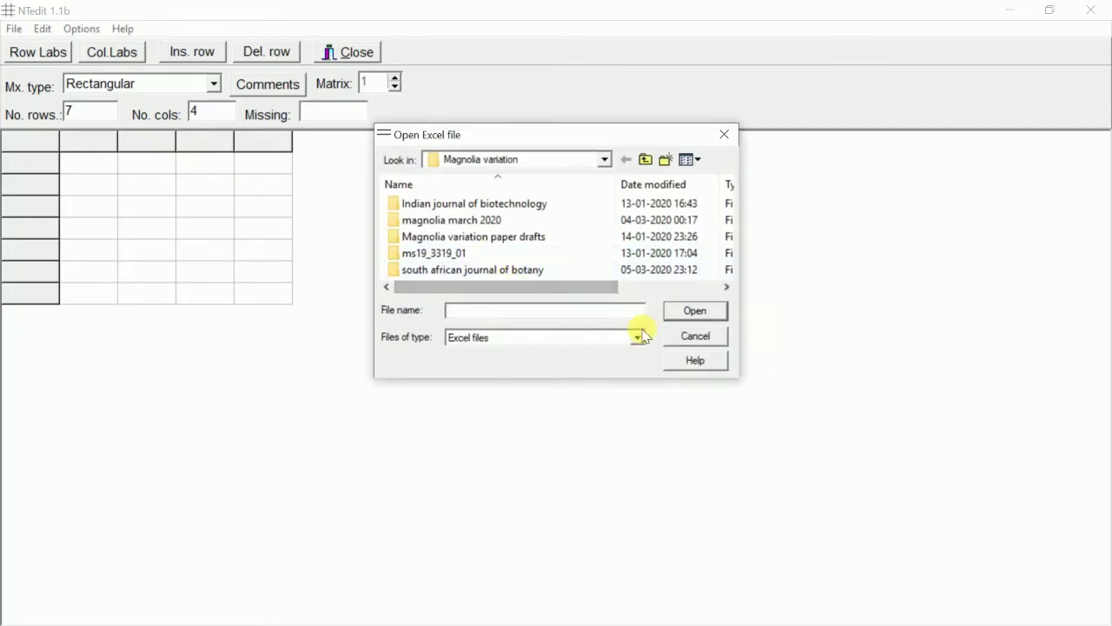
left_click(606, 159)
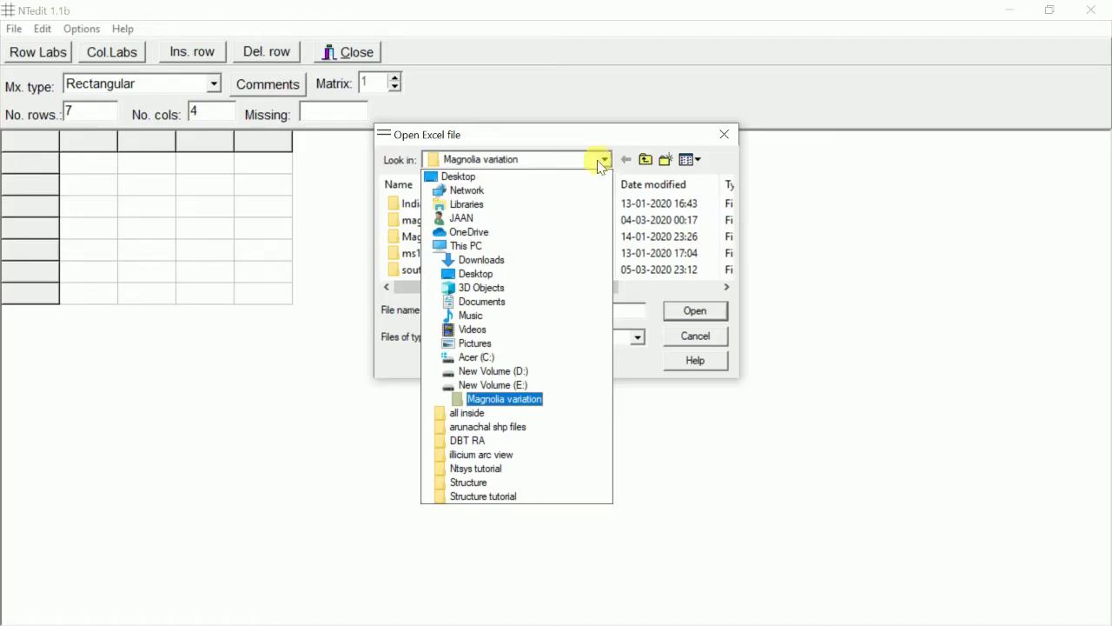
left_click(485, 177)
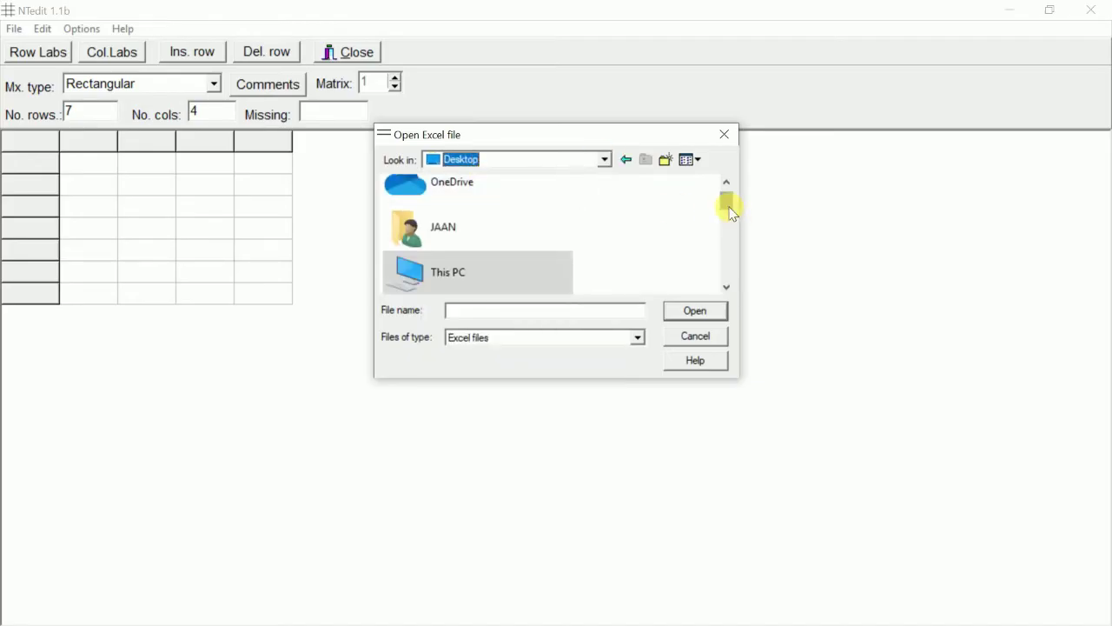
left_click_drag(728, 202, 725, 256)
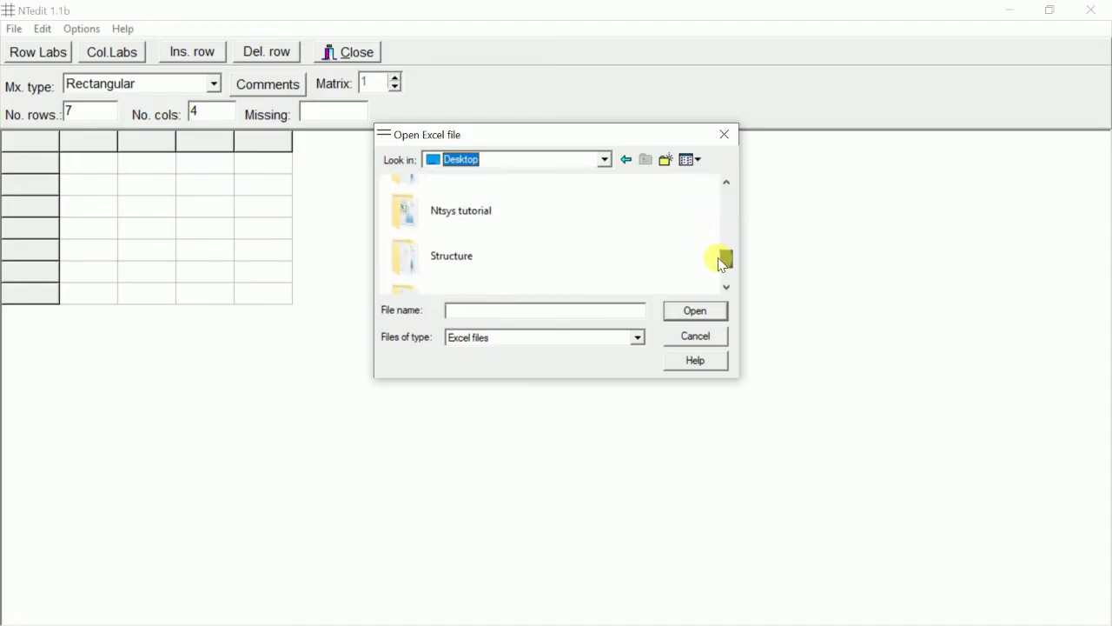
double_click(460, 222)
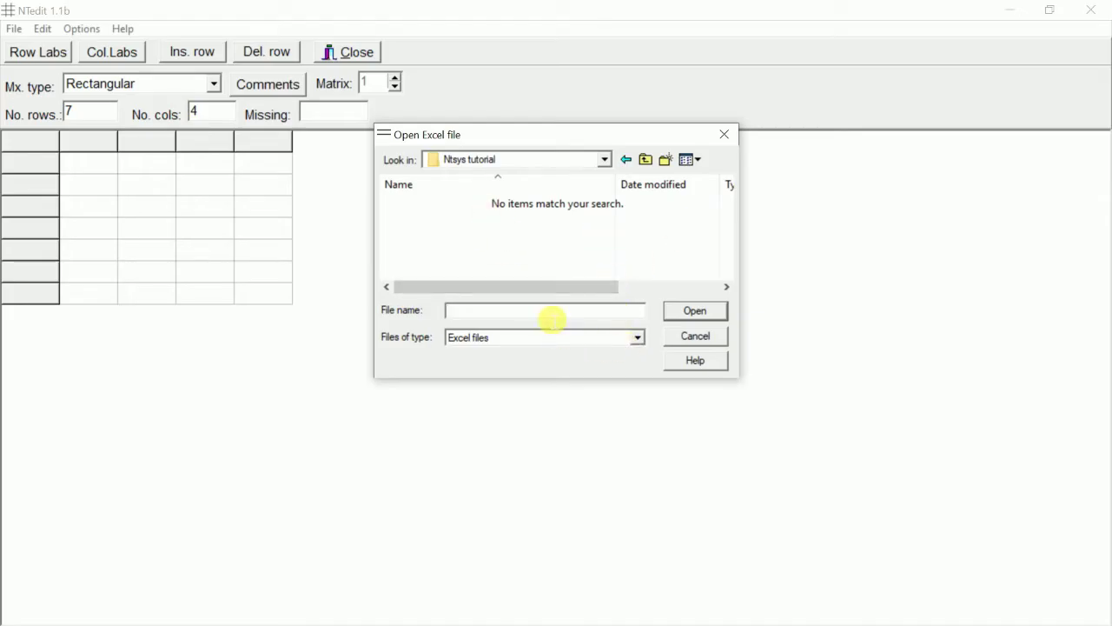
type("ma")
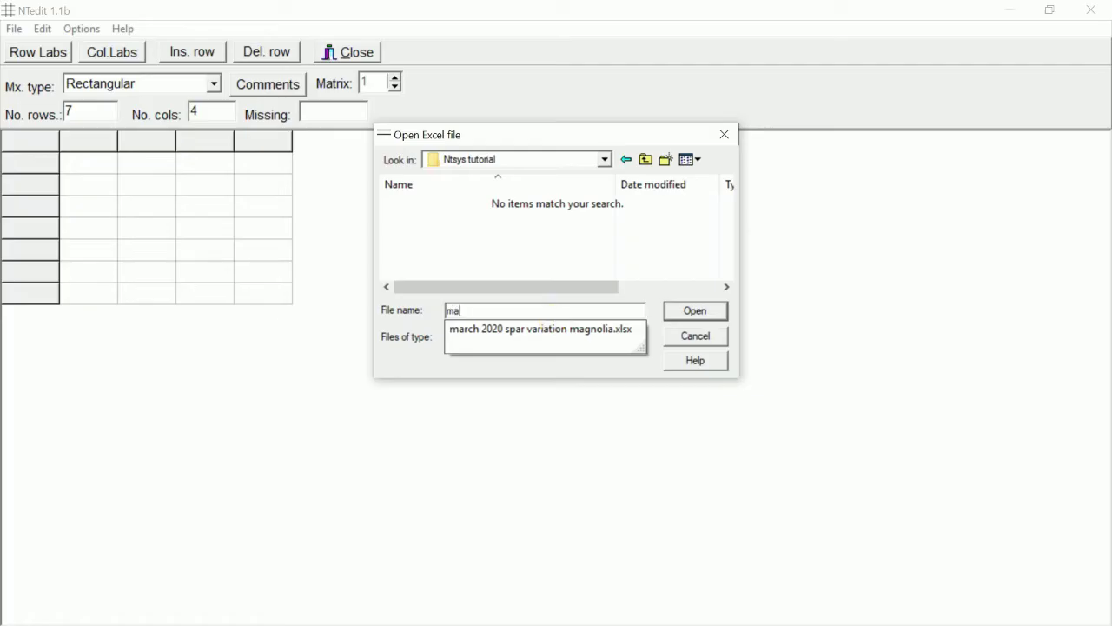
left_click(525, 329)
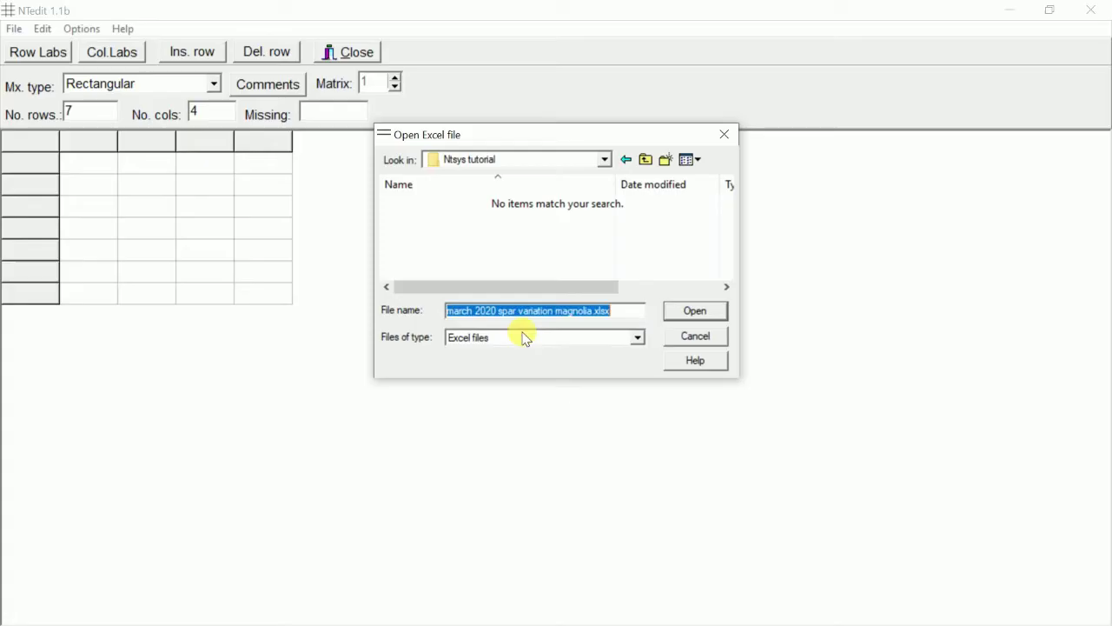
left_click(695, 311)
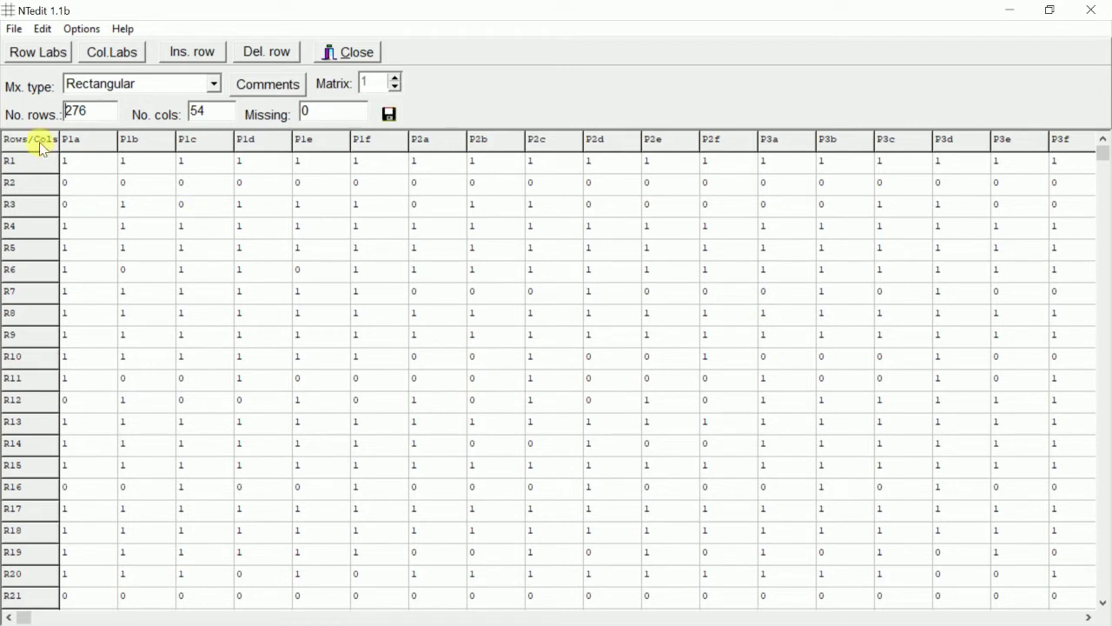
- Save the imported matrix as the NTSYS file x.NTS in the Ntsys tutorial folder
left_click(8, 31)
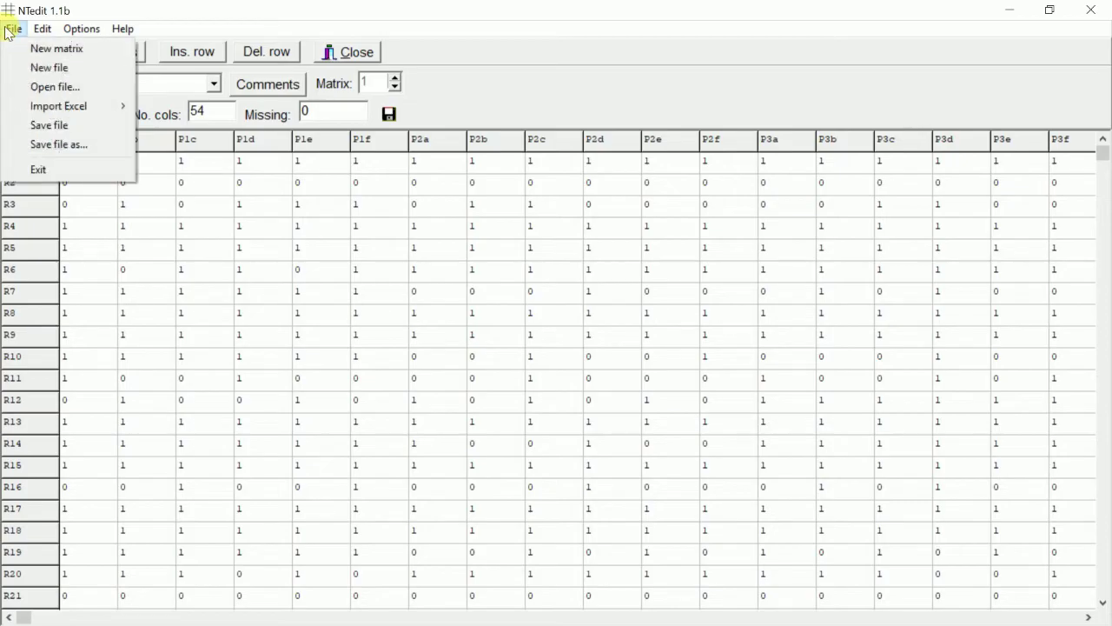
left_click(49, 129)
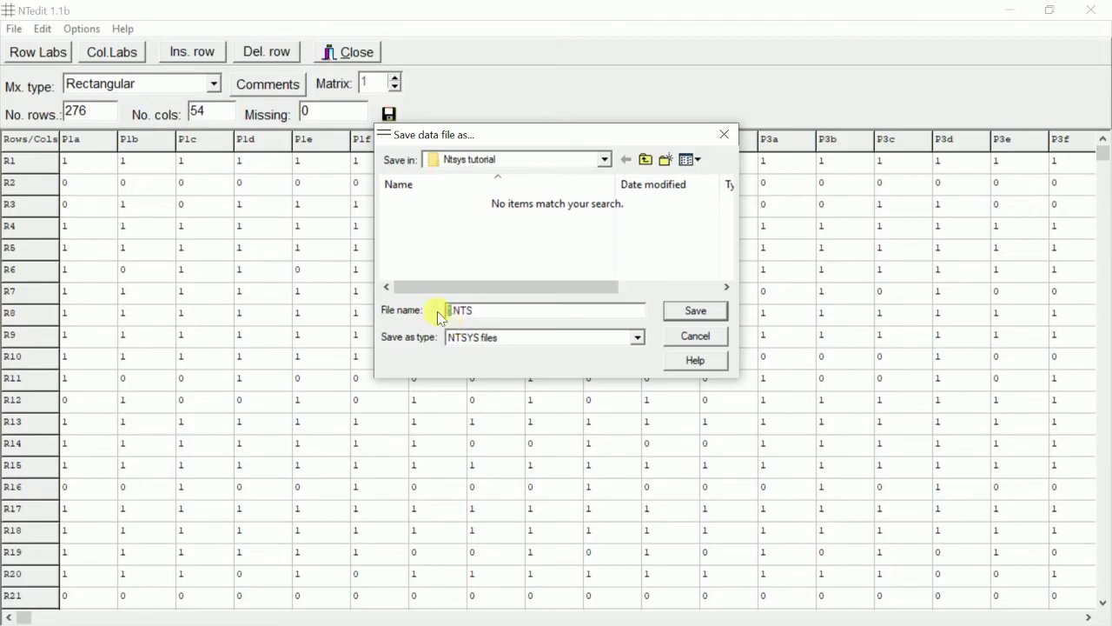
type("ma")
left_click(683, 317)
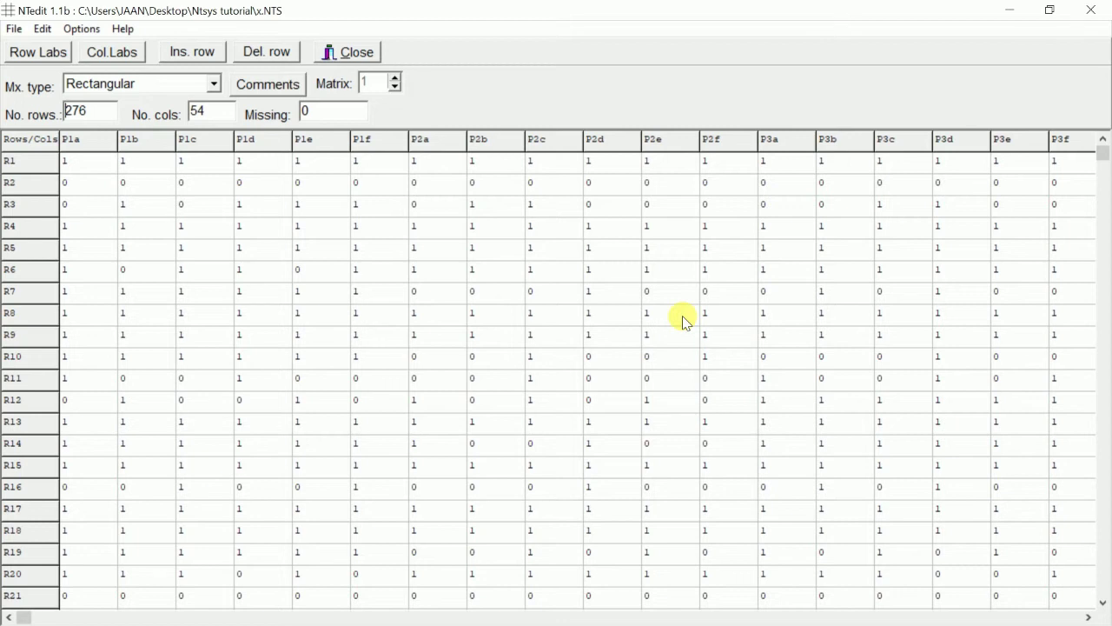
- Clear the open windows from the desktop and open the x NTS file from the Ntsys tutorial folder in Notepad
left_click(1011, 11)
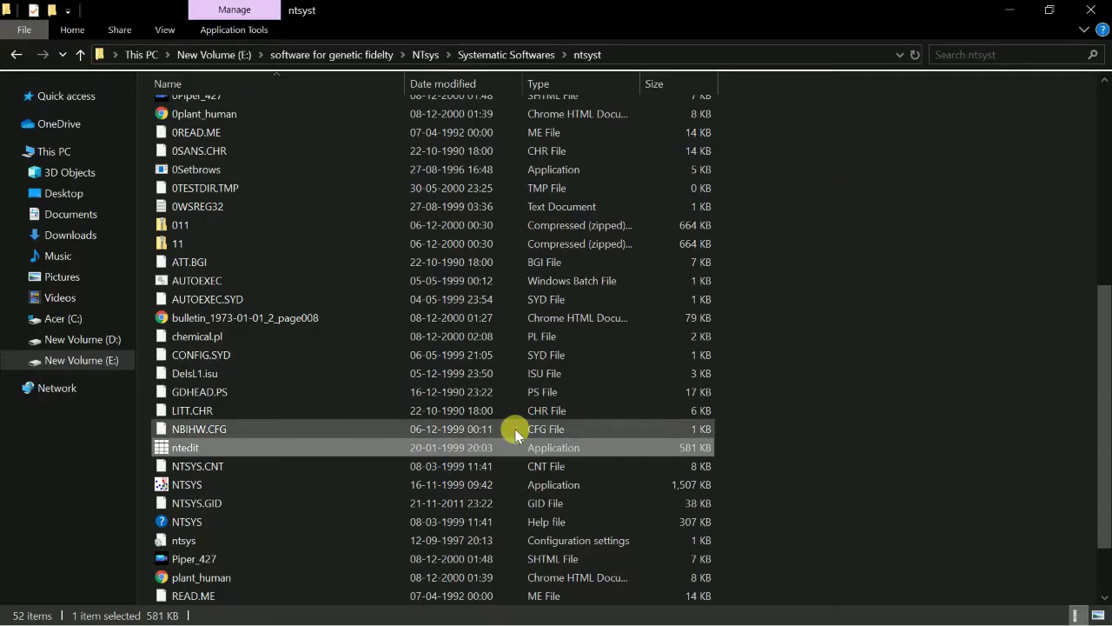
left_click(1006, 12)
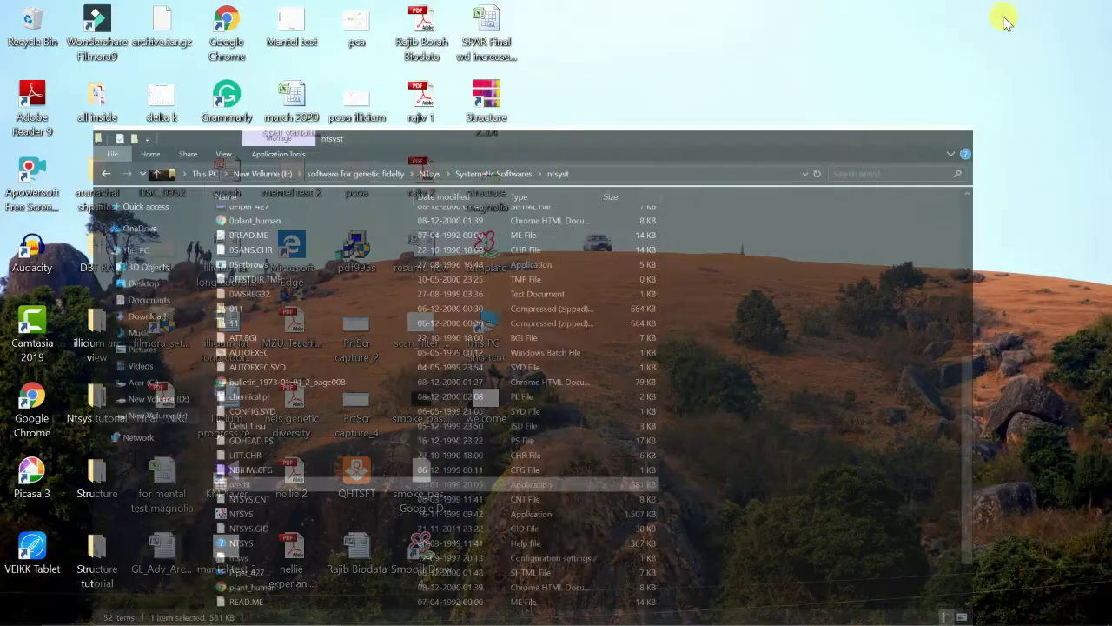
double_click(96, 404)
left_click(589, 35)
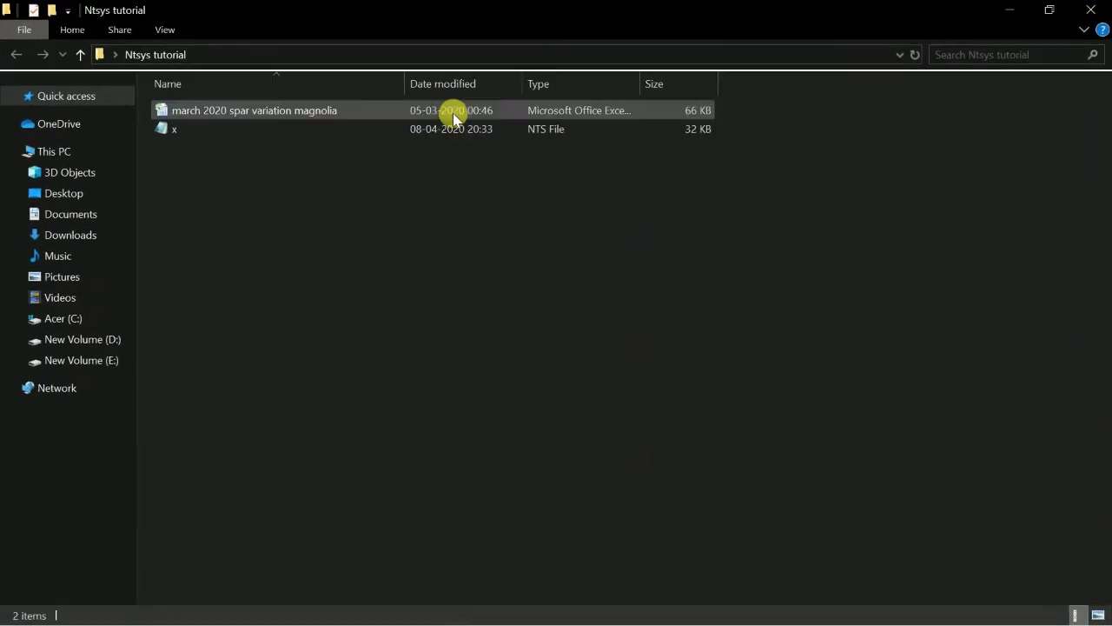
double_click(385, 129)
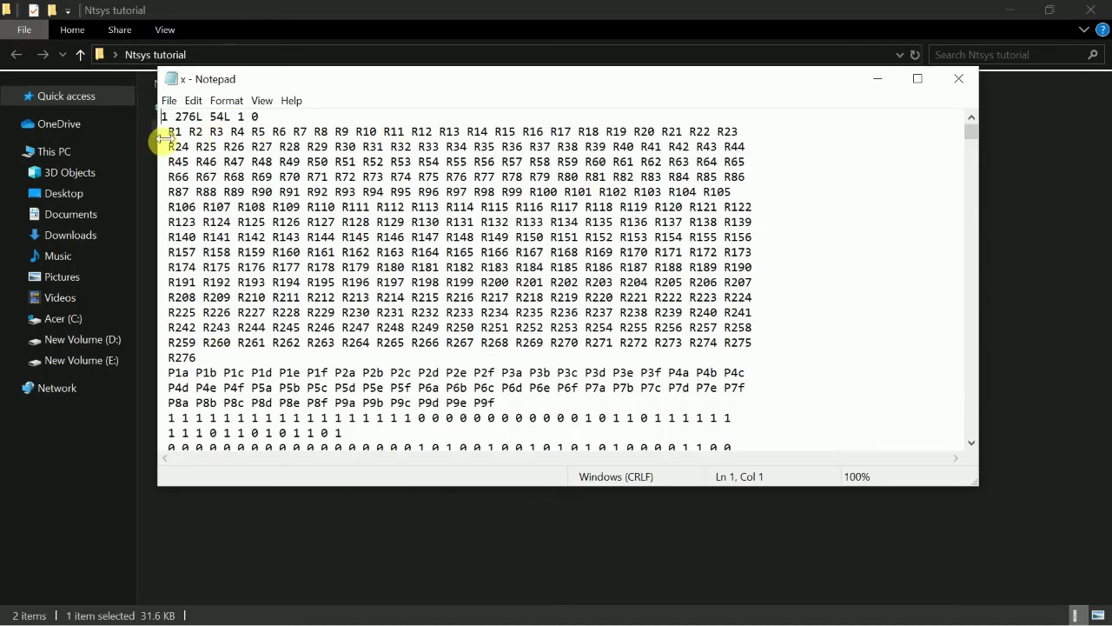
- Delete the row labels R1 to R276 and the empty line they leave above the column labels
left_click_drag(171, 133, 206, 357)
key("Delete")
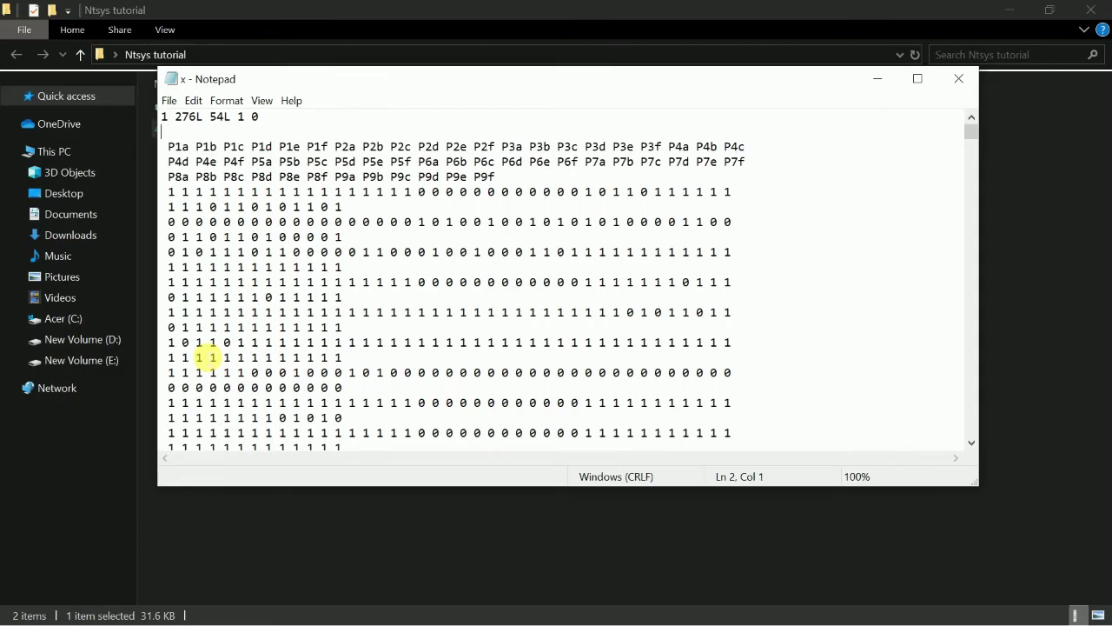
key("BackSpace")
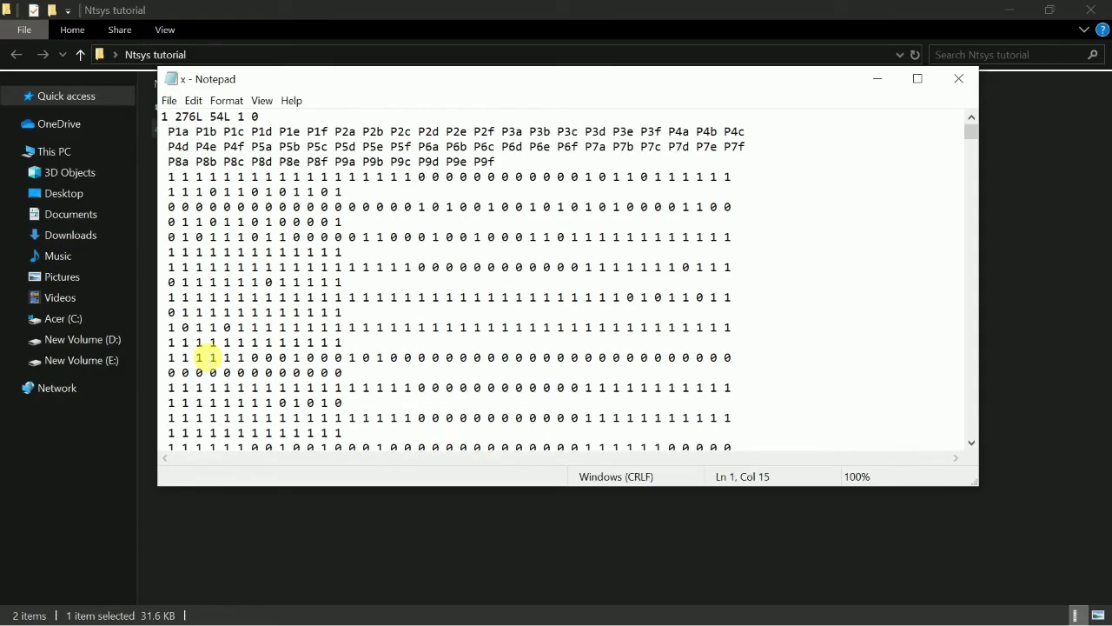
- Edit the first line of the file to read 1 276 54L 0
left_click(203, 116)
key("BackSpace")
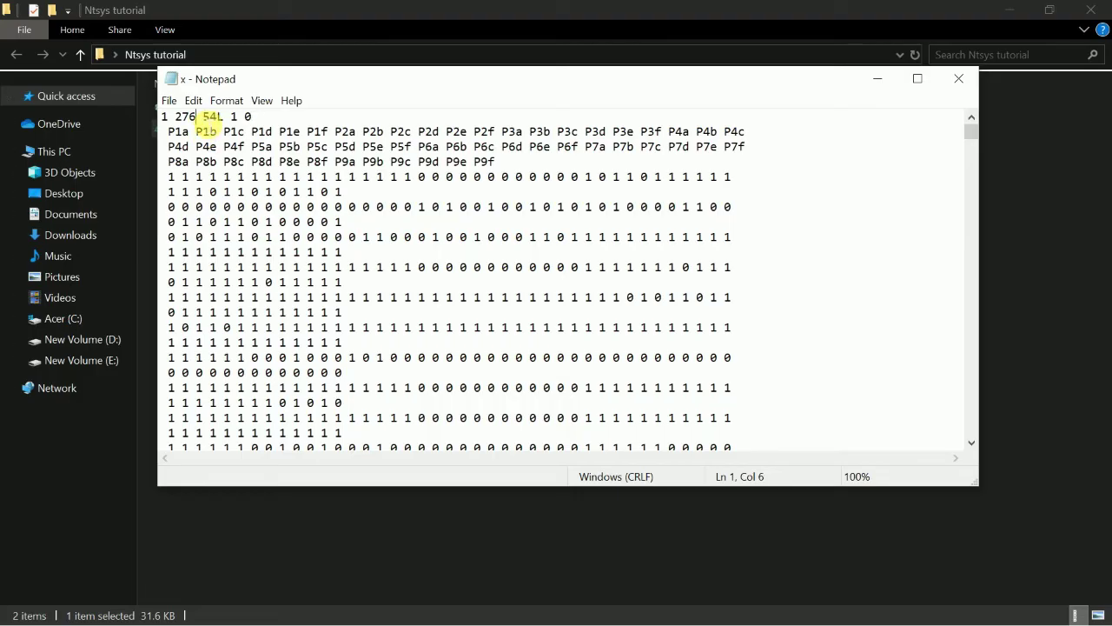
left_click(235, 116)
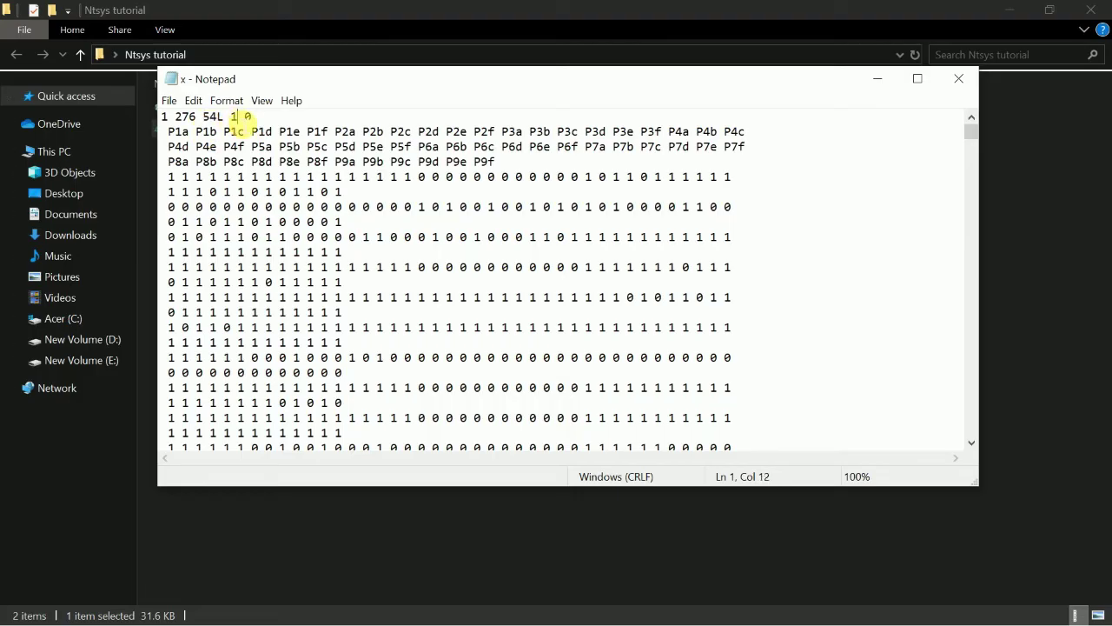
key("BackSpace")
key("BackSpace")
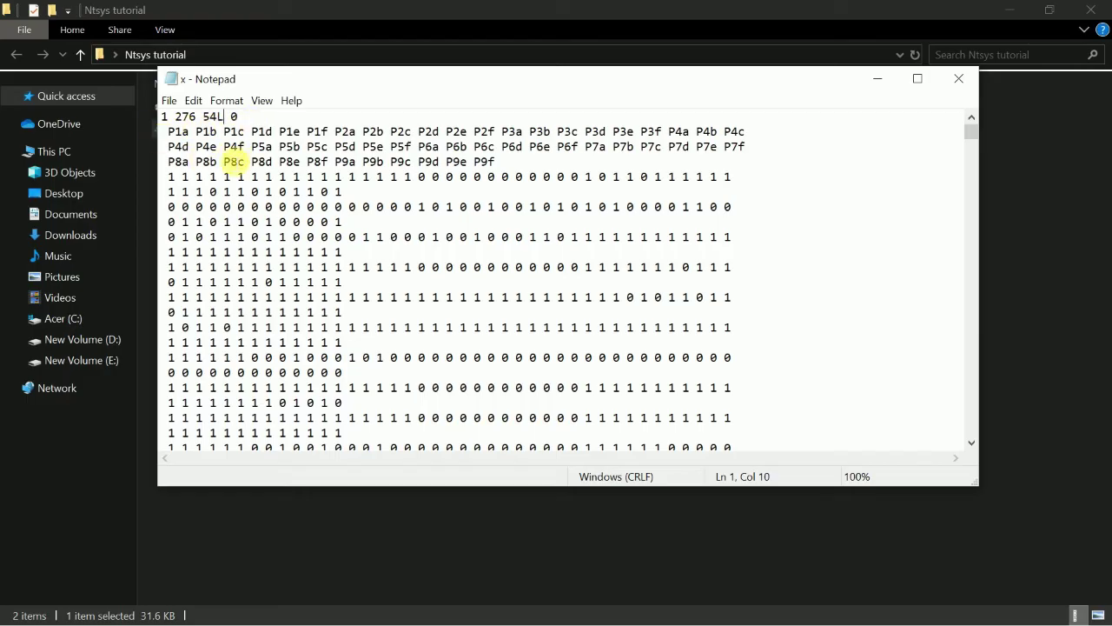
- Save the edited x file and close Notepad
left_click(171, 101)
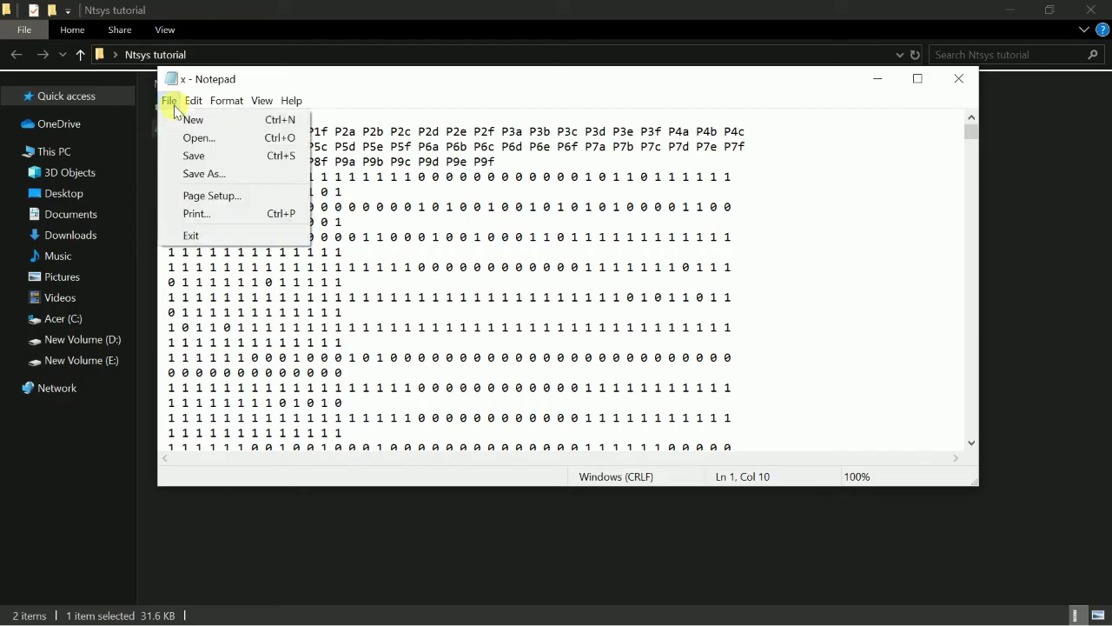
left_click(189, 156)
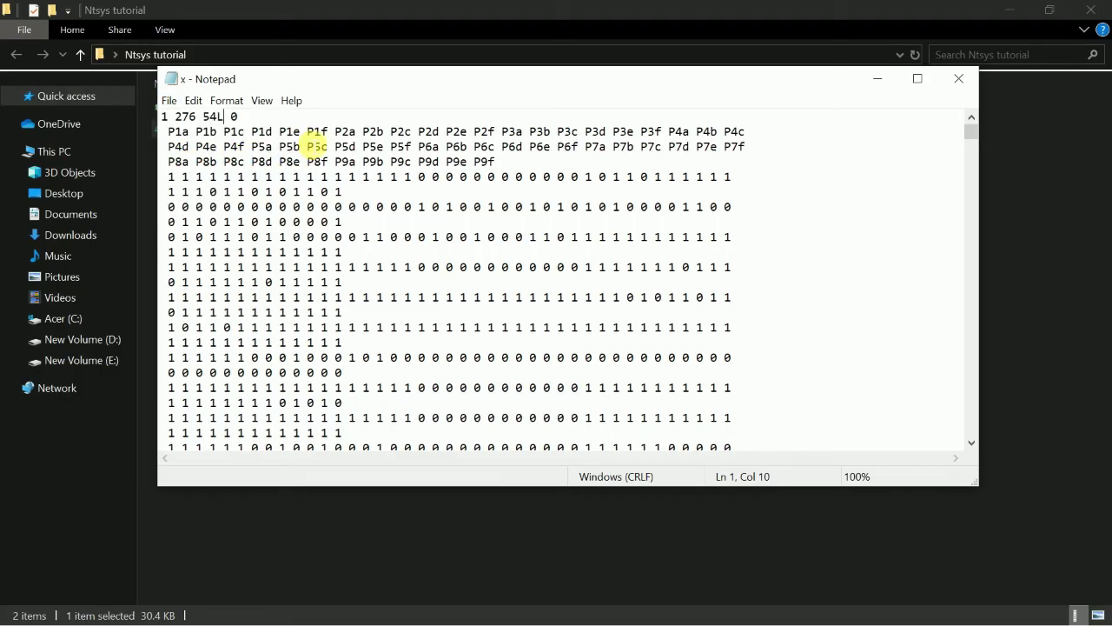
left_click(956, 84)
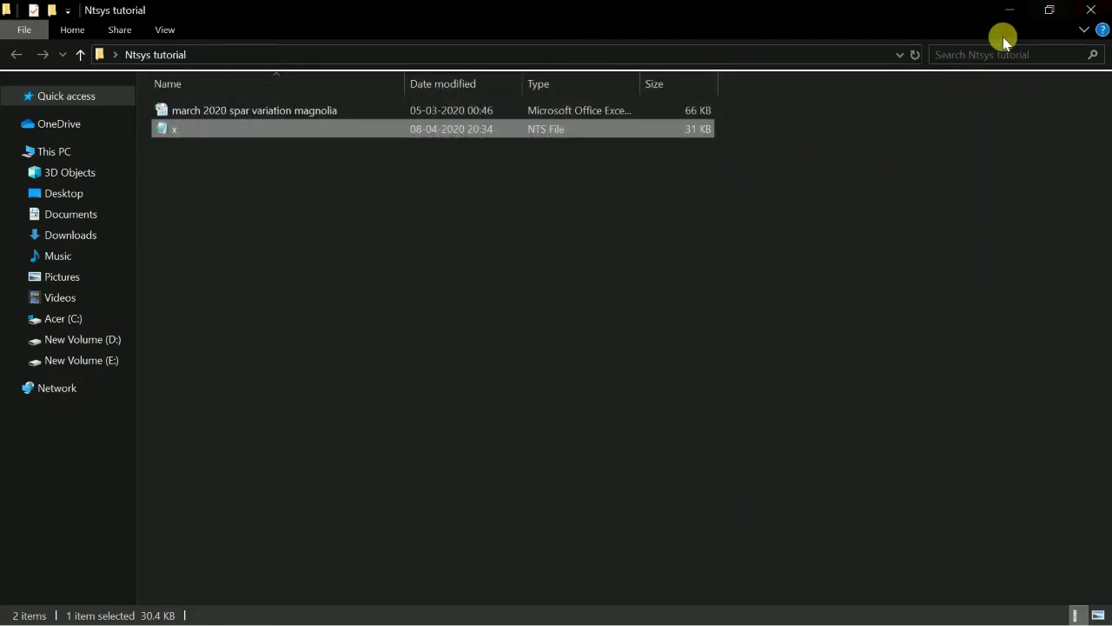
- Minimize the Ntsys tutorial folder, return to the ntsyst folder and launch the NTSYS application
left_click(1009, 11)
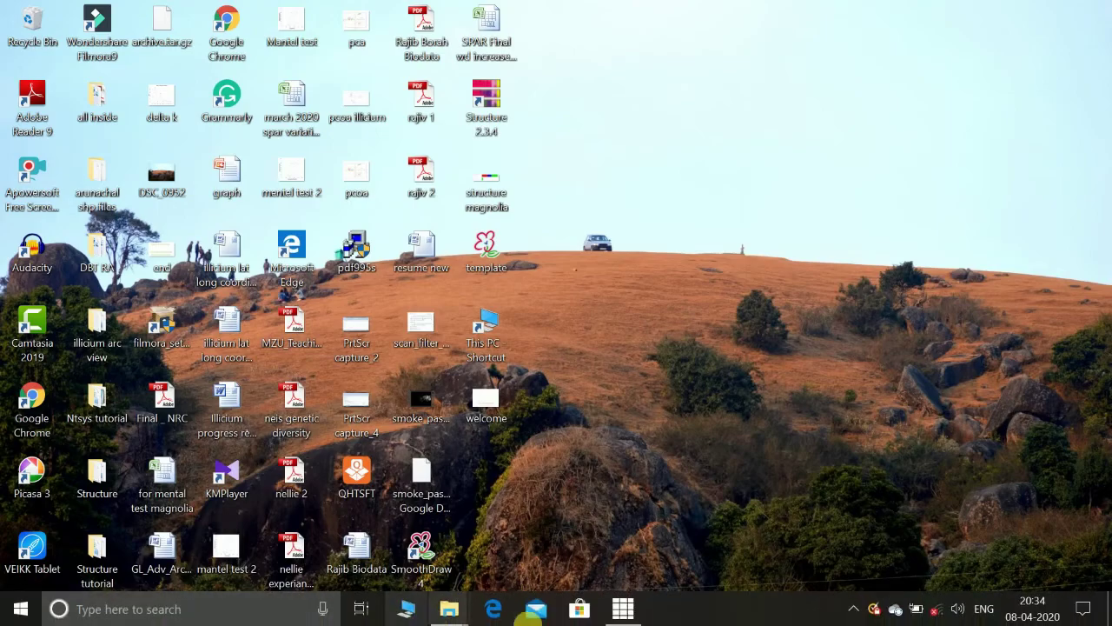
mouse_move(452, 613)
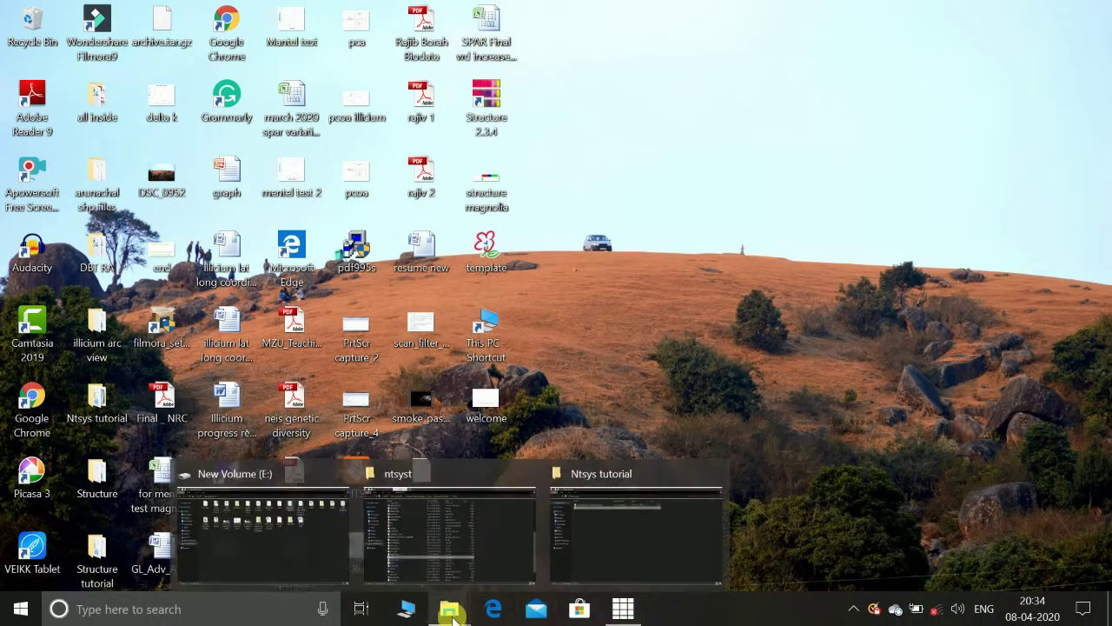
left_click(443, 566)
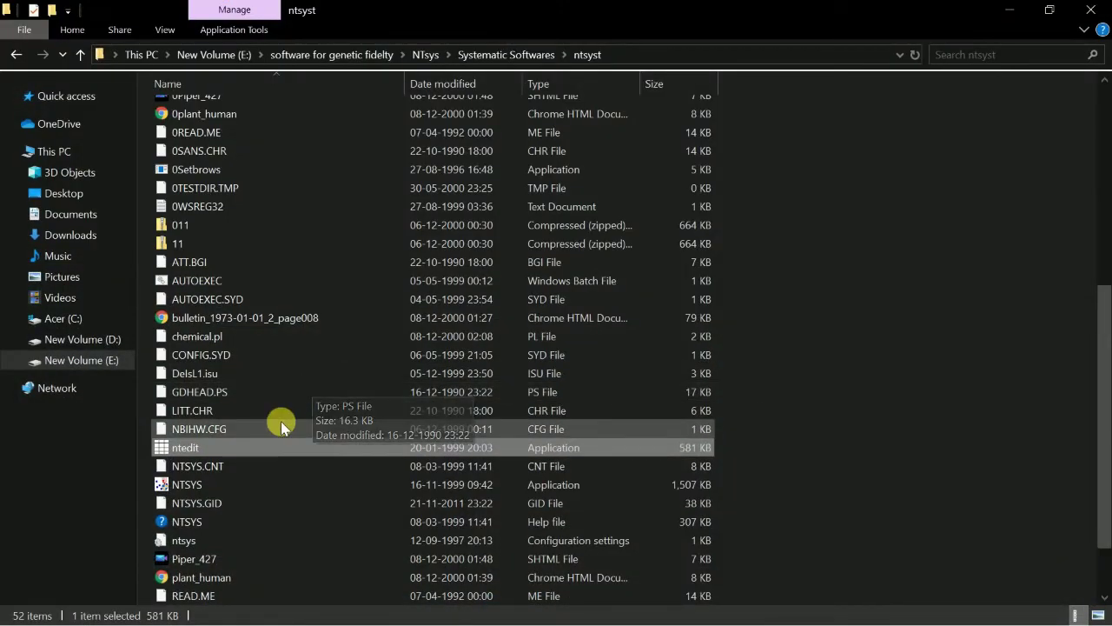
left_click(240, 483)
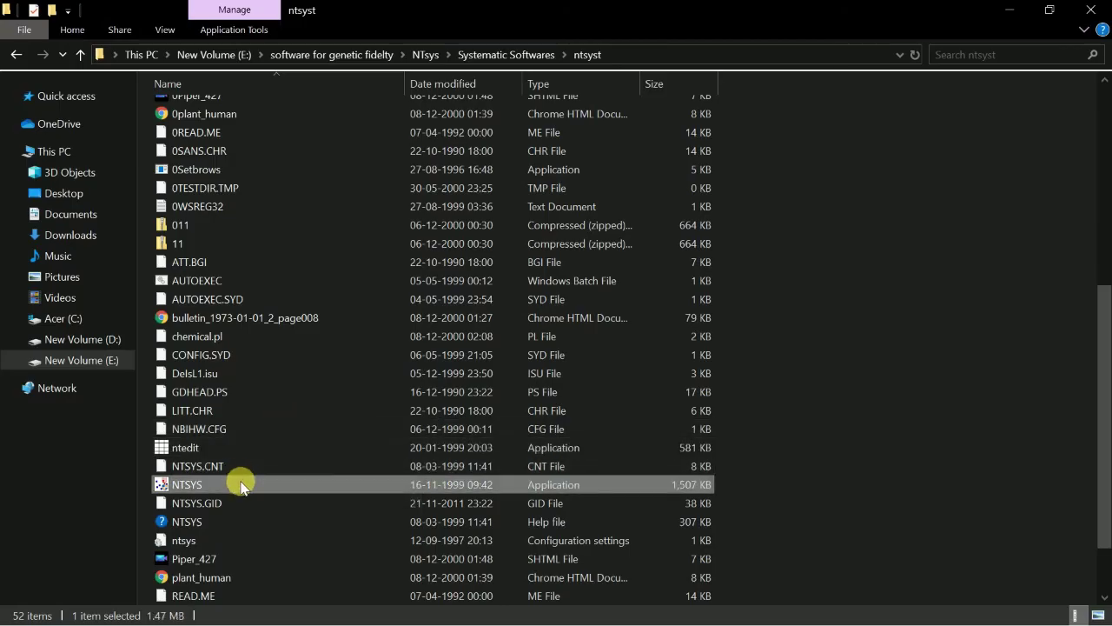
double_click(240, 484)
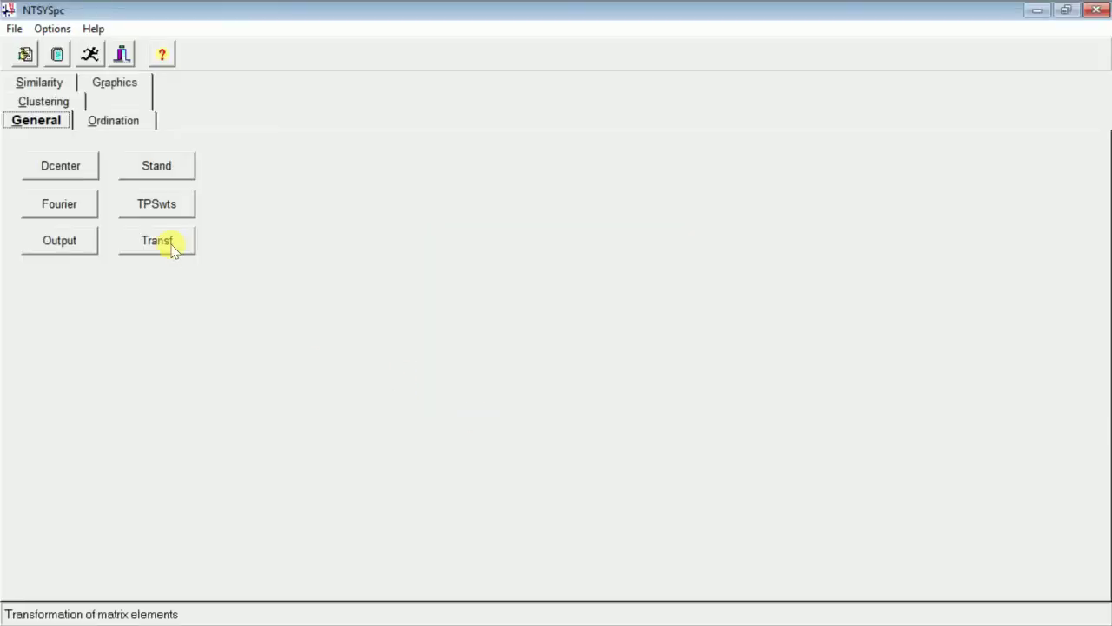
- Open the SimQual similarity module and load the x file from the Ntsys tutorial folder on the Desktop as input
left_click(35, 84)
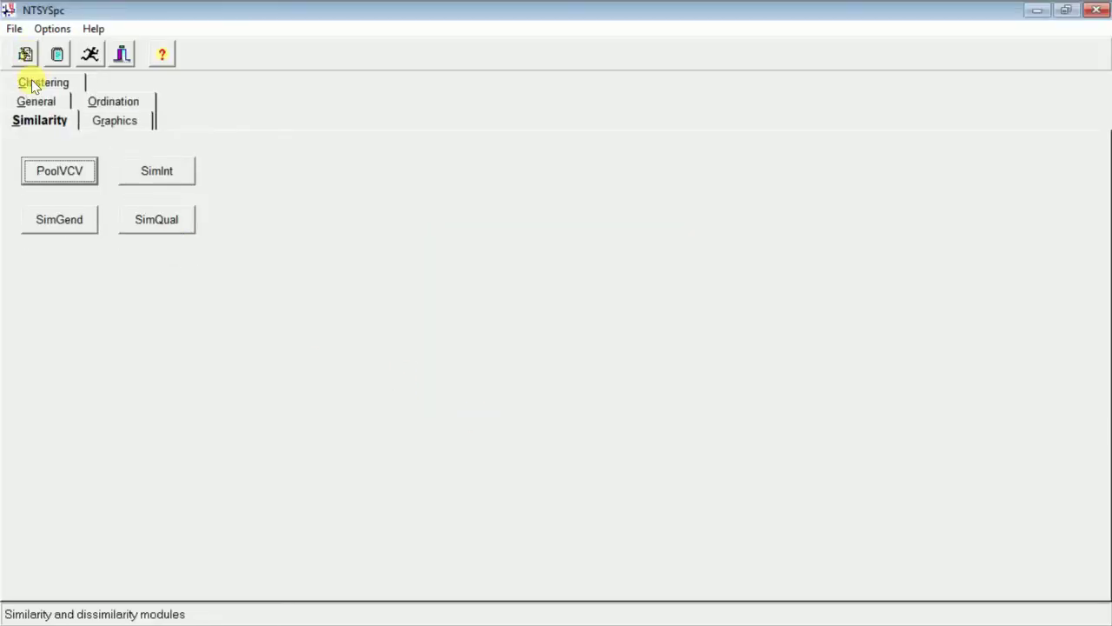
left_click(186, 224)
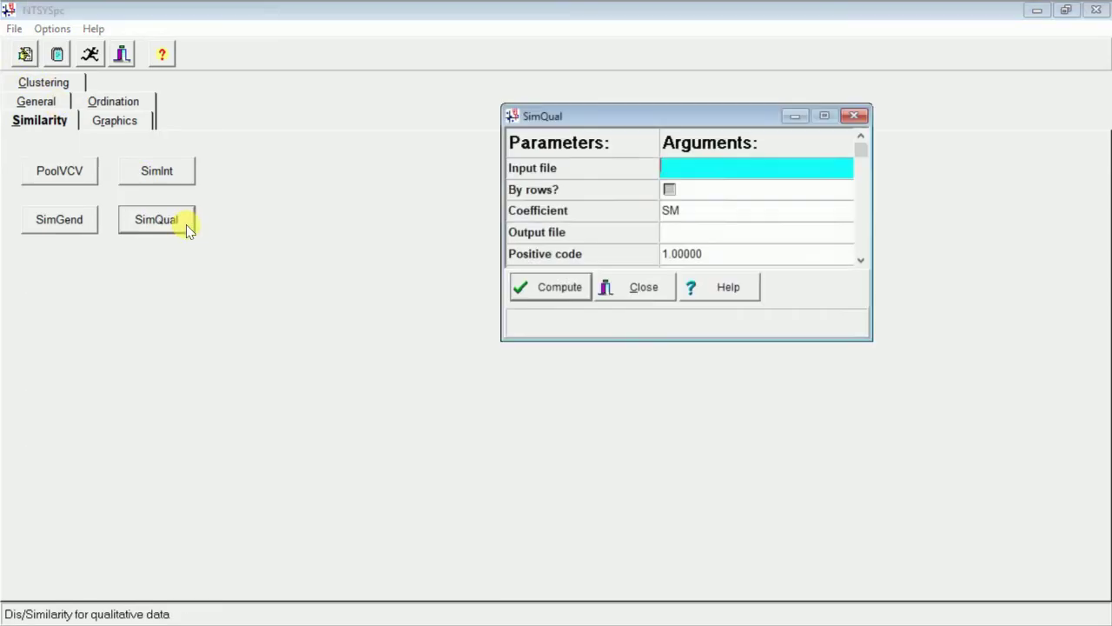
double_click(721, 165)
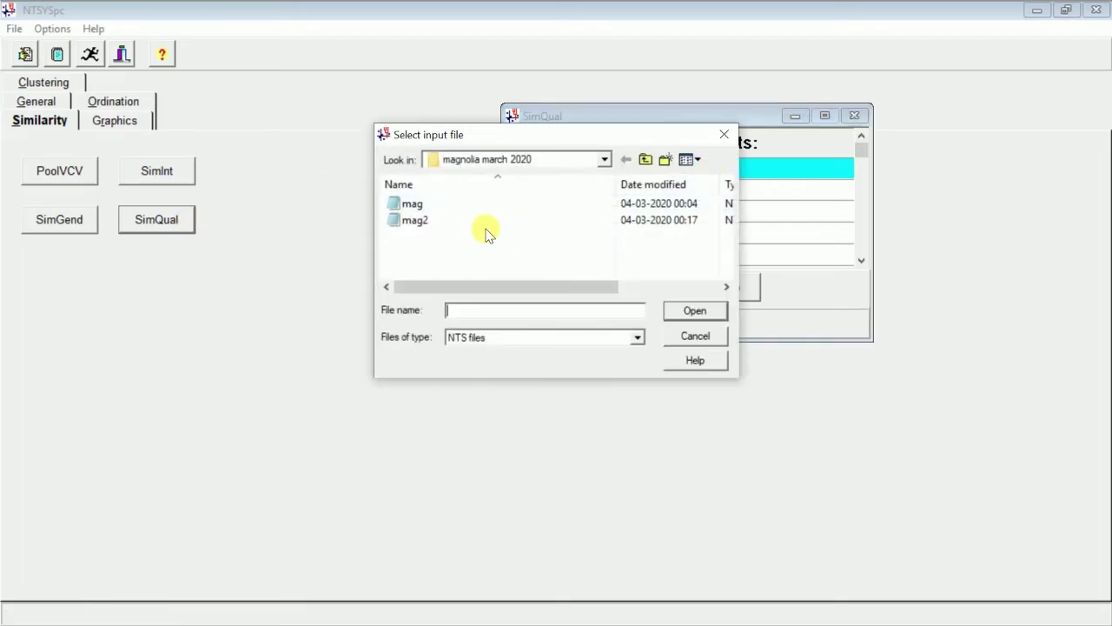
left_click(604, 159)
left_click(530, 182)
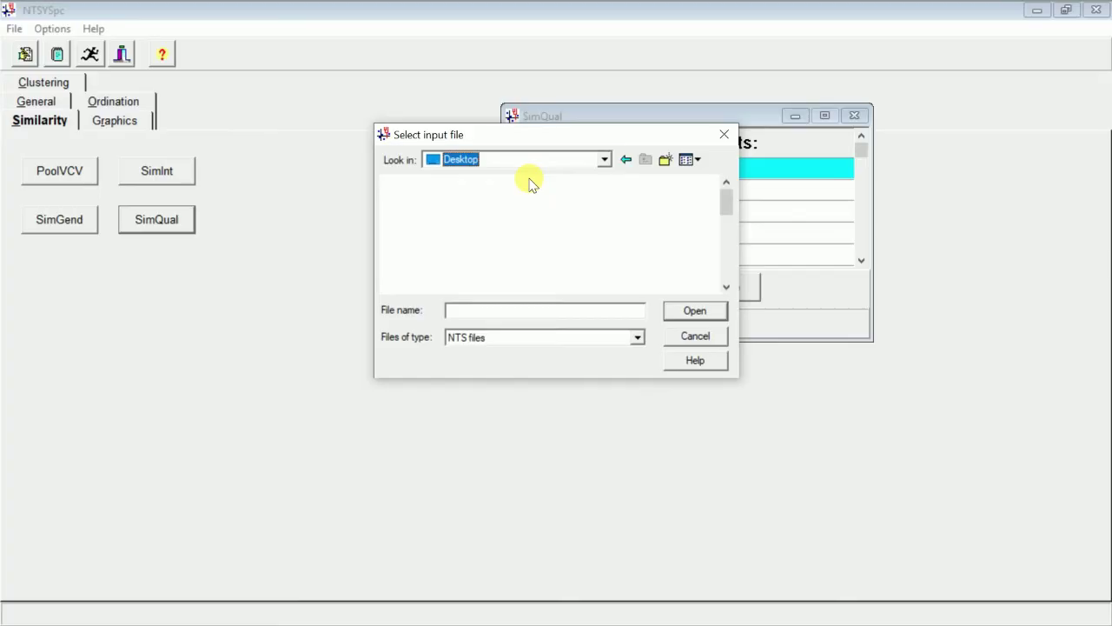
left_click_drag(718, 199, 727, 259)
double_click(527, 224)
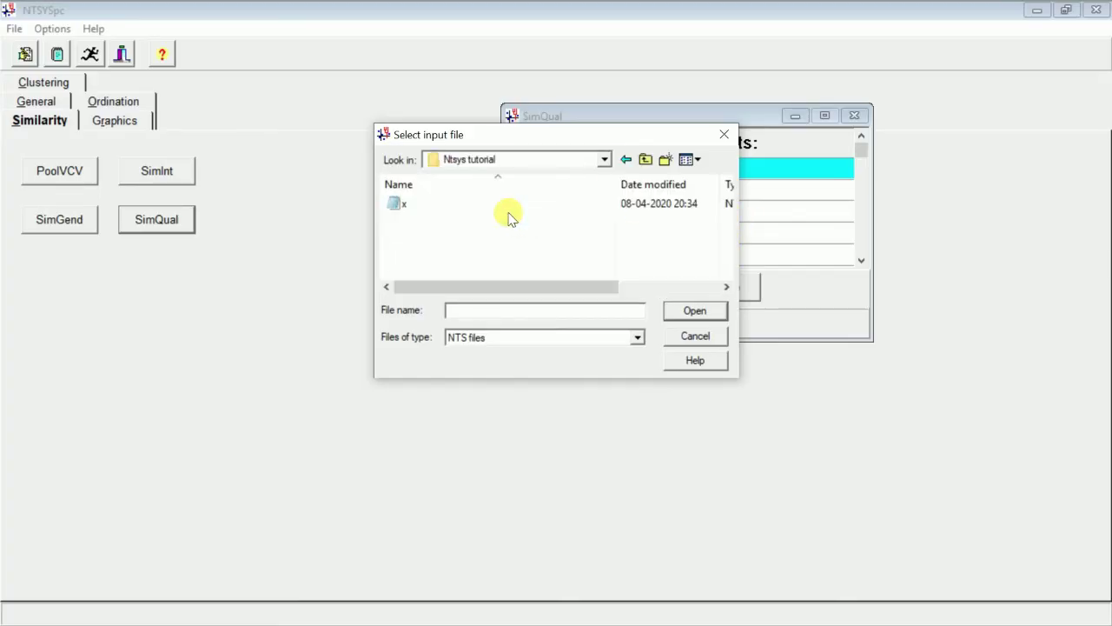
left_click(478, 209)
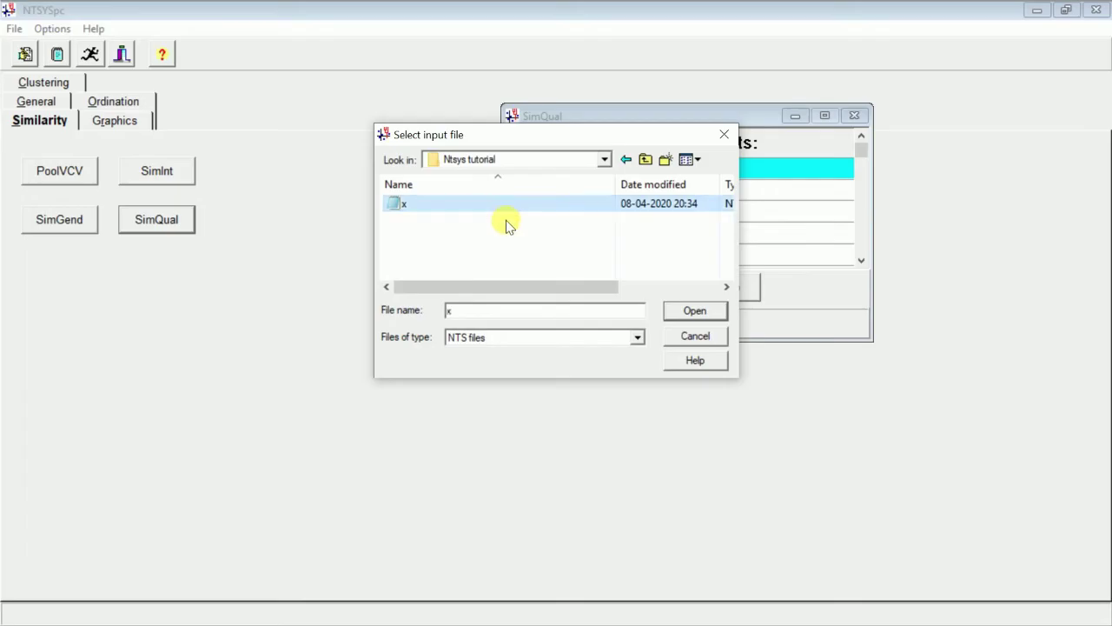
left_click(685, 311)
- Name the output file x.sim, compute the similarity matrix, and close the report and SimQual windows
left_click(686, 232)
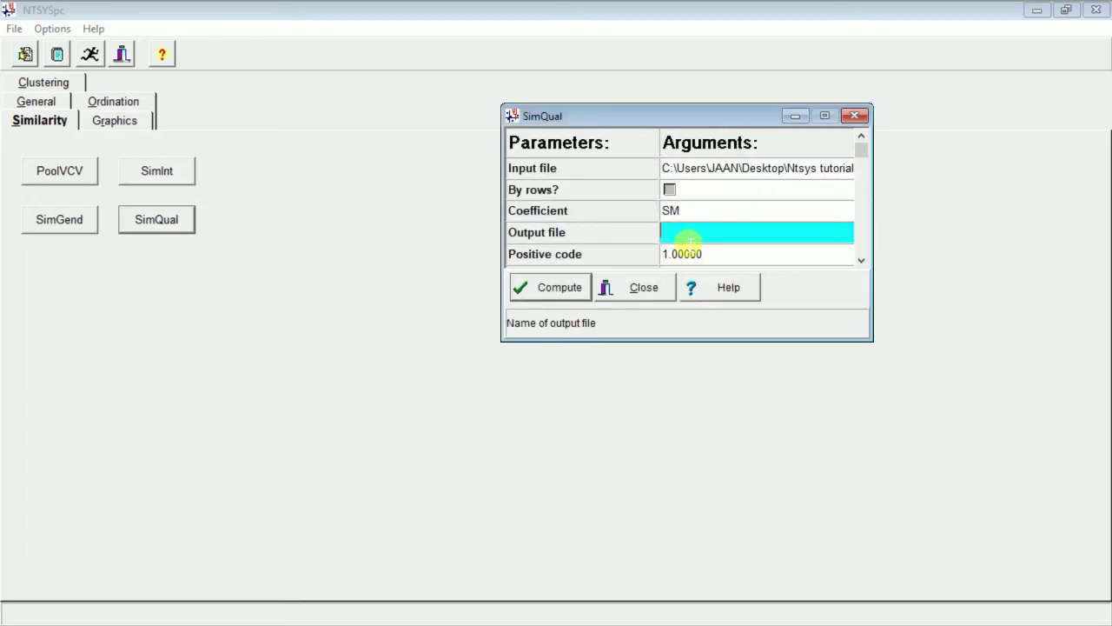
type("x.sim")
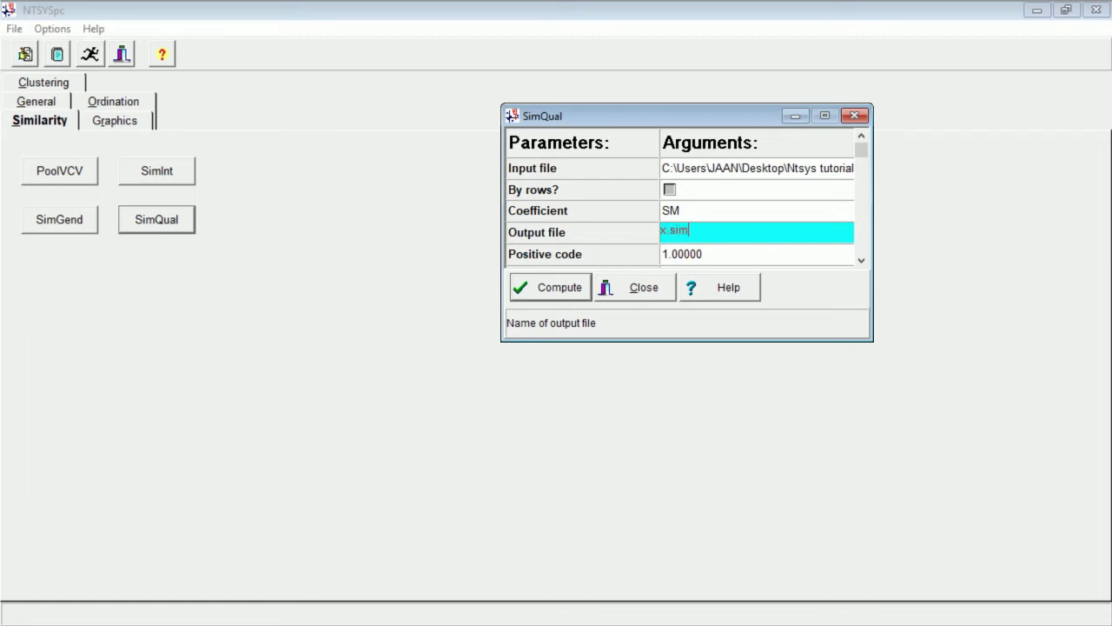
left_click(530, 289)
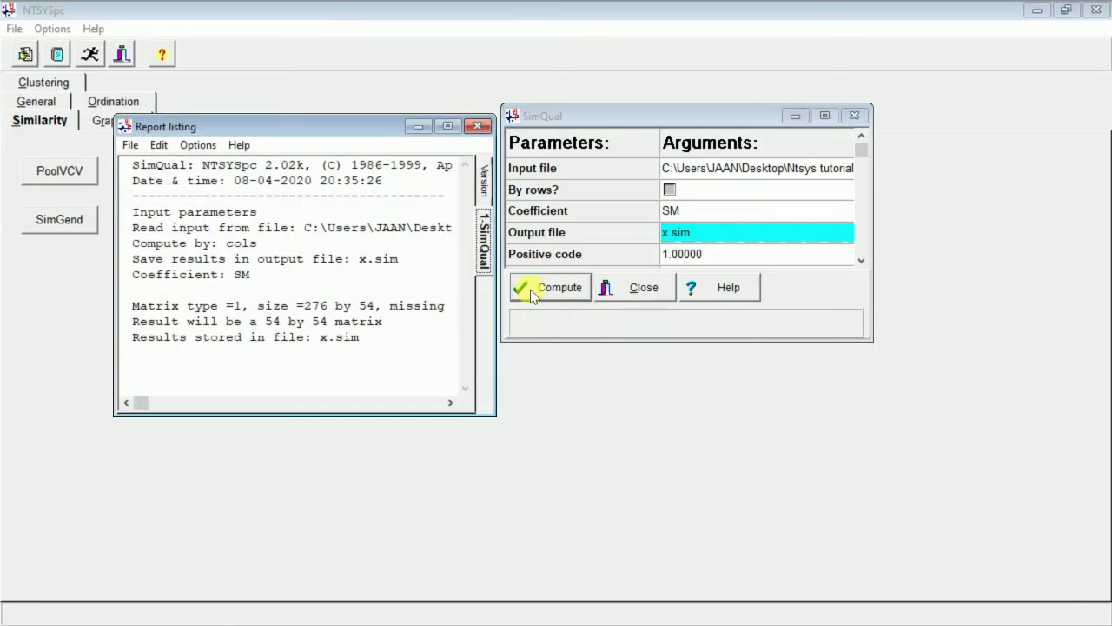
left_click(477, 126)
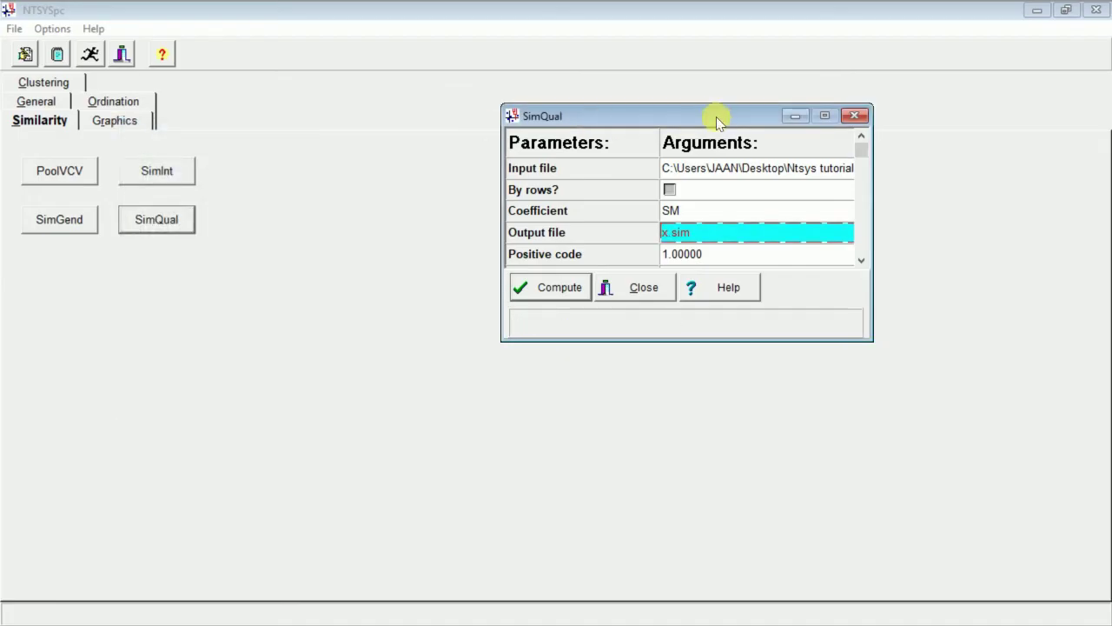
left_click(855, 115)
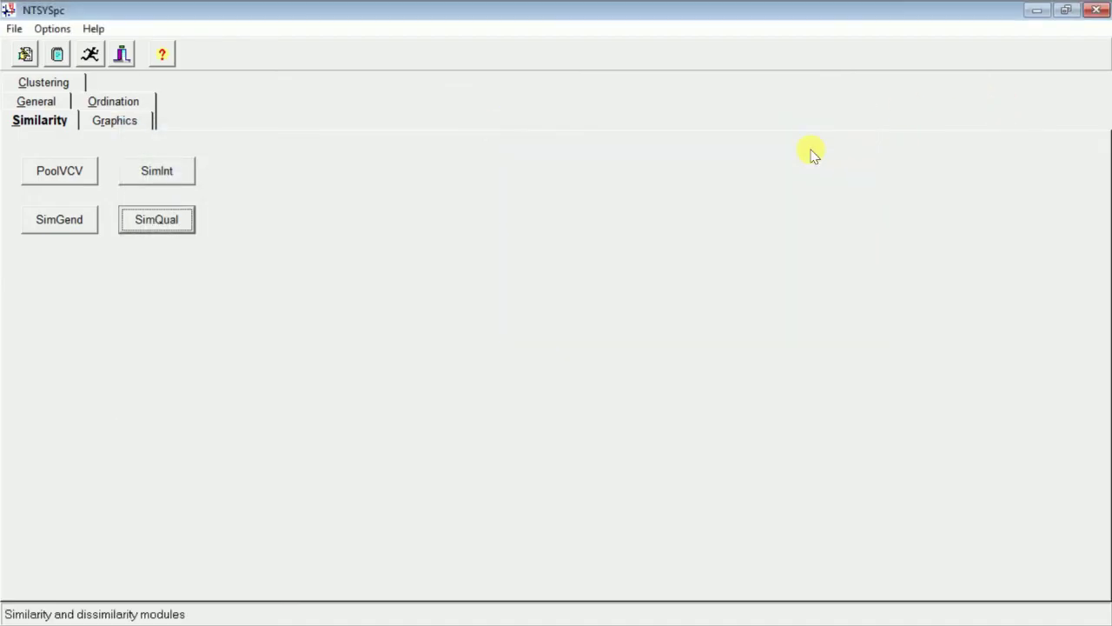
- Open the SAHN clustering module and load x.sim as input, showing all file types to find it
left_click(61, 86)
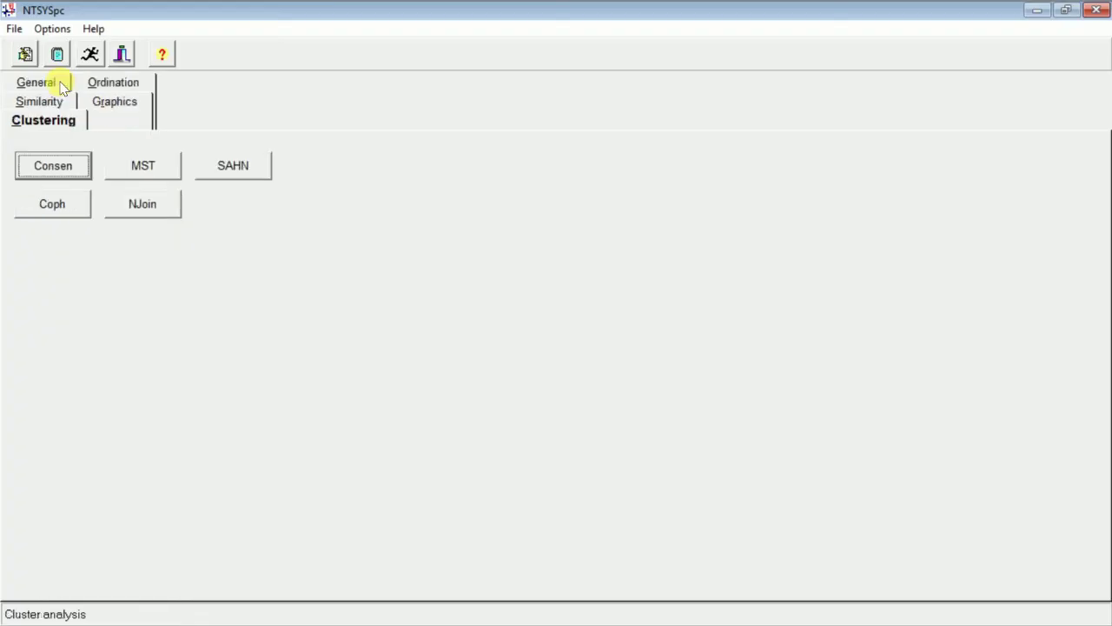
left_click(249, 167)
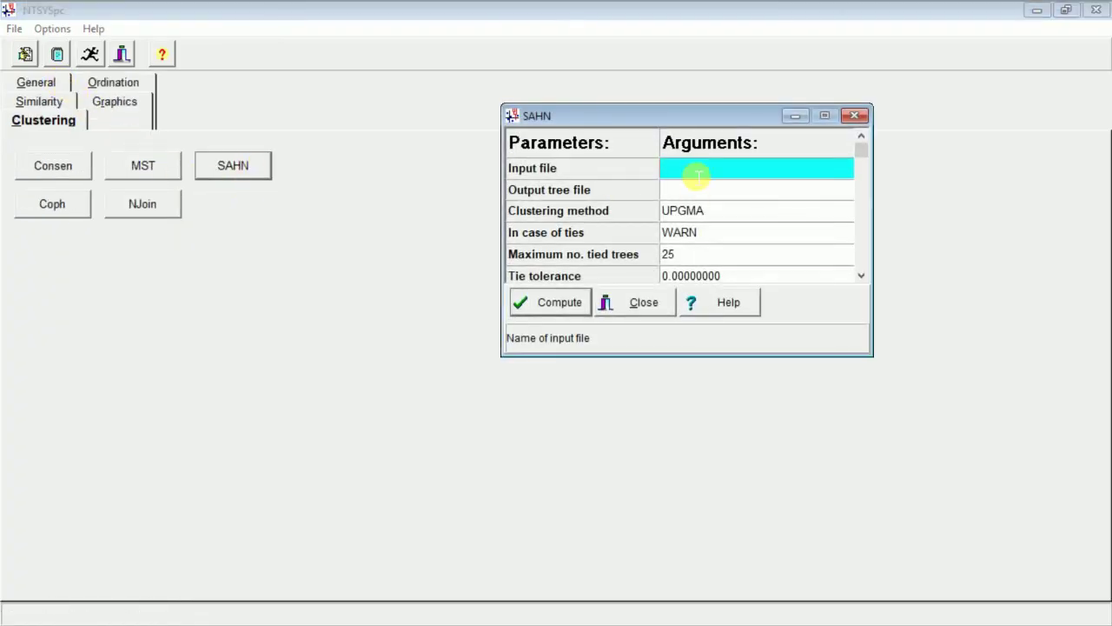
double_click(697, 174)
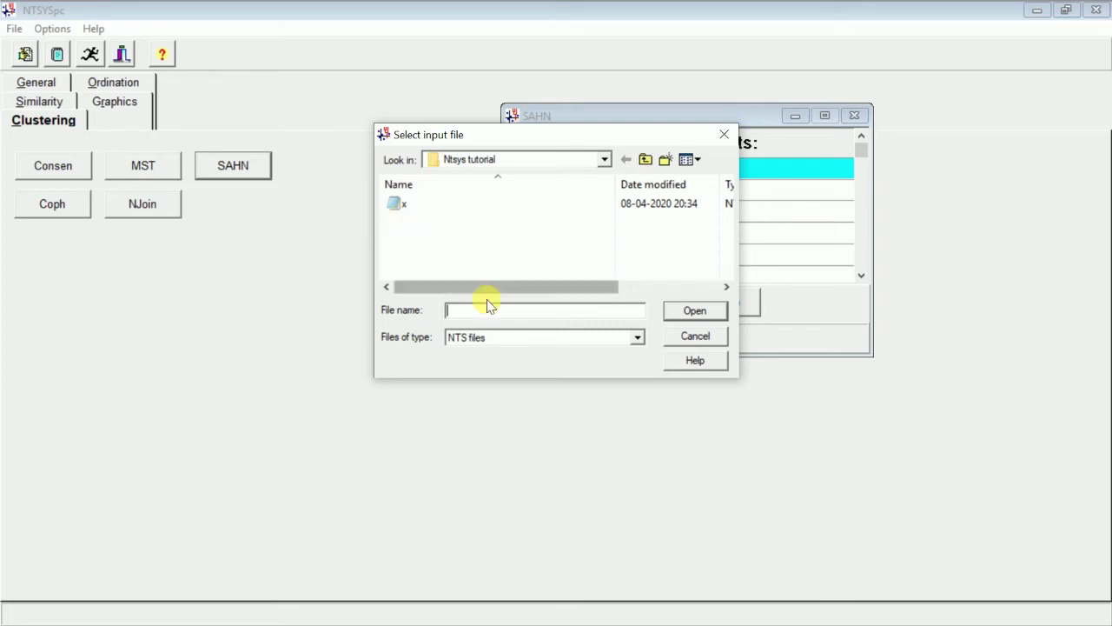
left_click(635, 340)
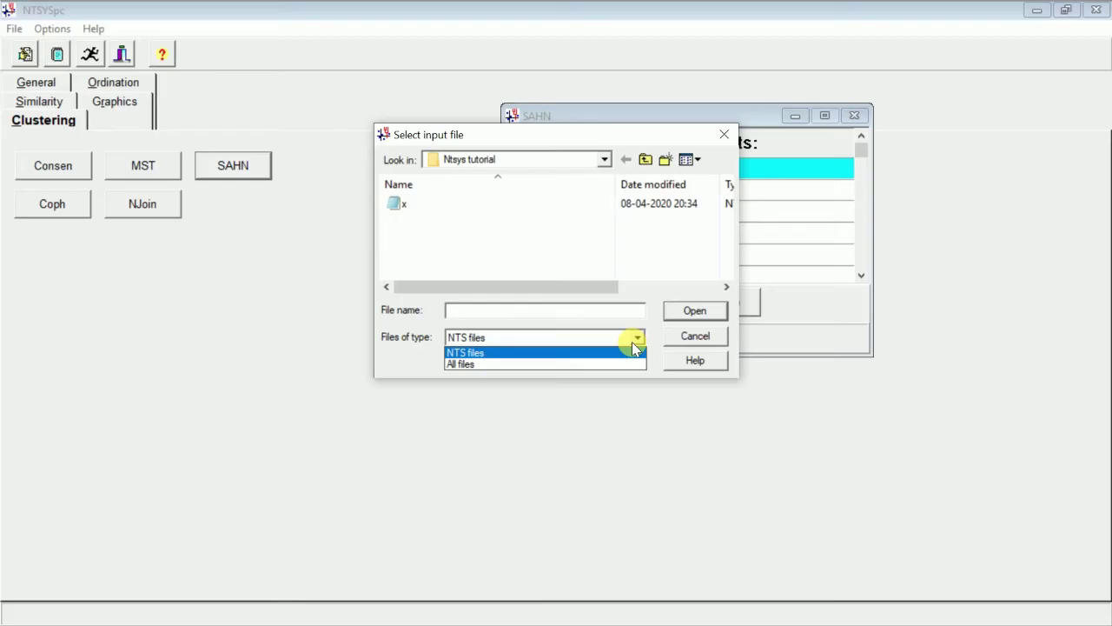
left_click(633, 363)
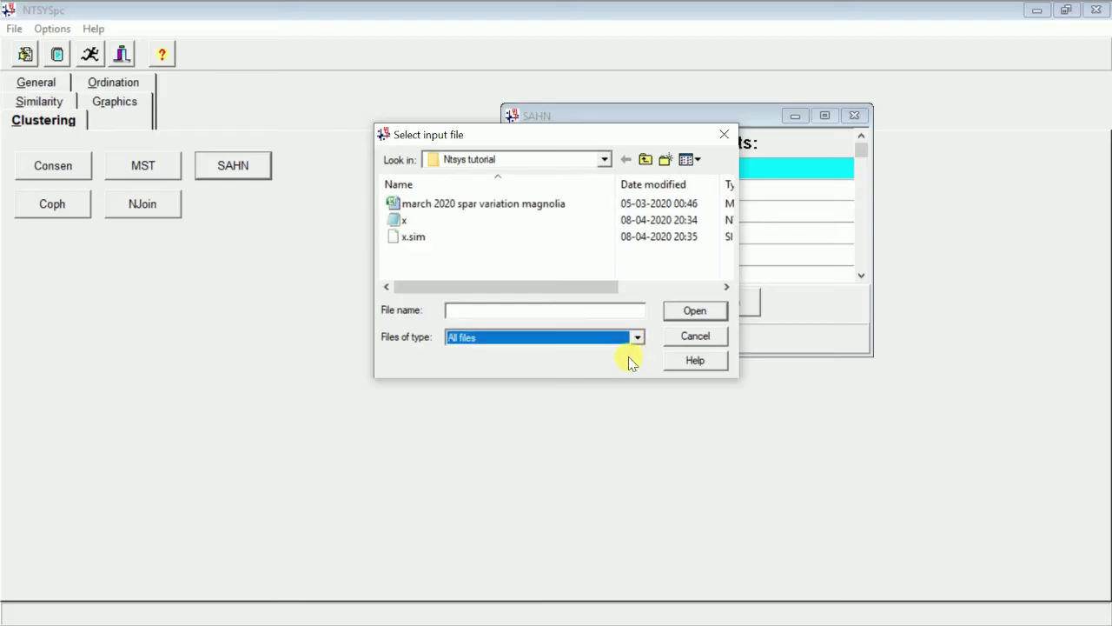
left_click(437, 243)
left_click(716, 312)
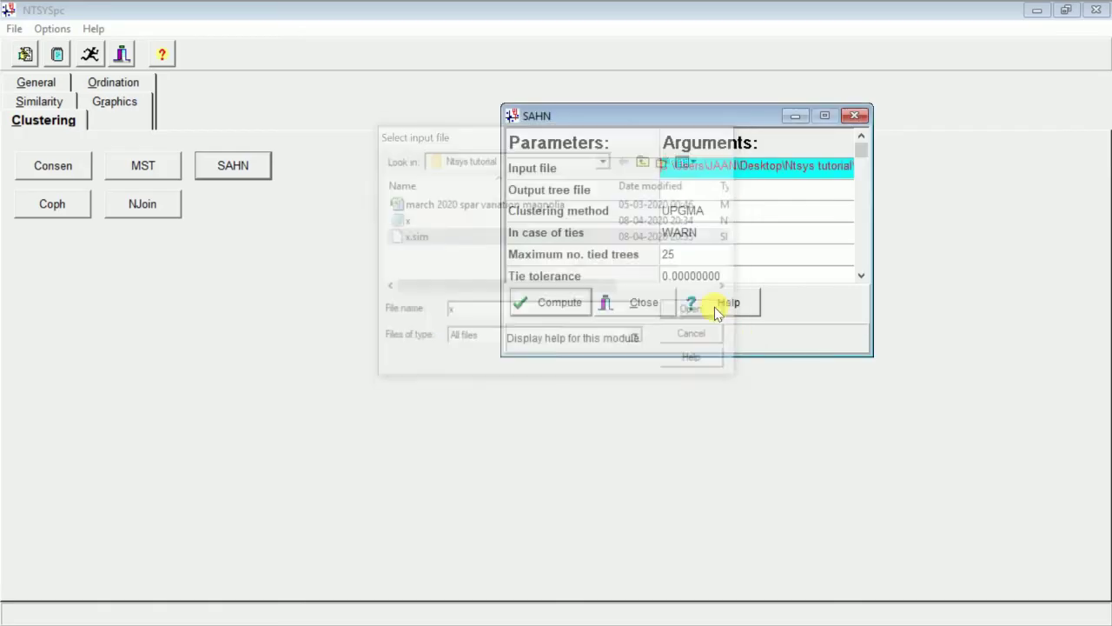
- Compute the SAHN clustering with output tree file x.sahn and a maximum of 54 tied trees, and close the report
left_click(687, 189)
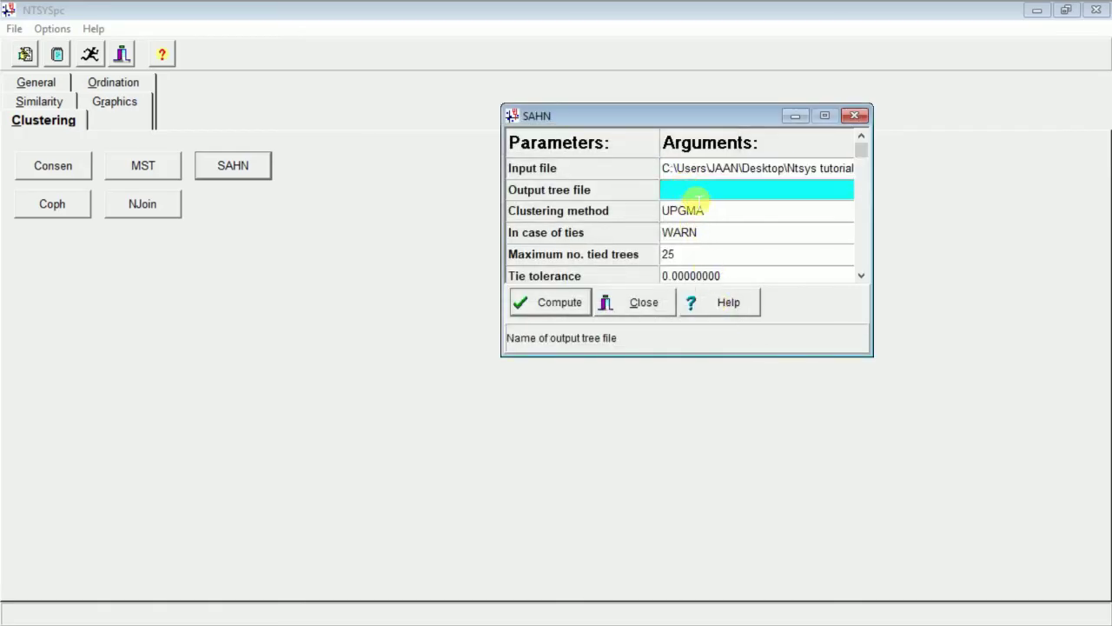
type("x.sahn")
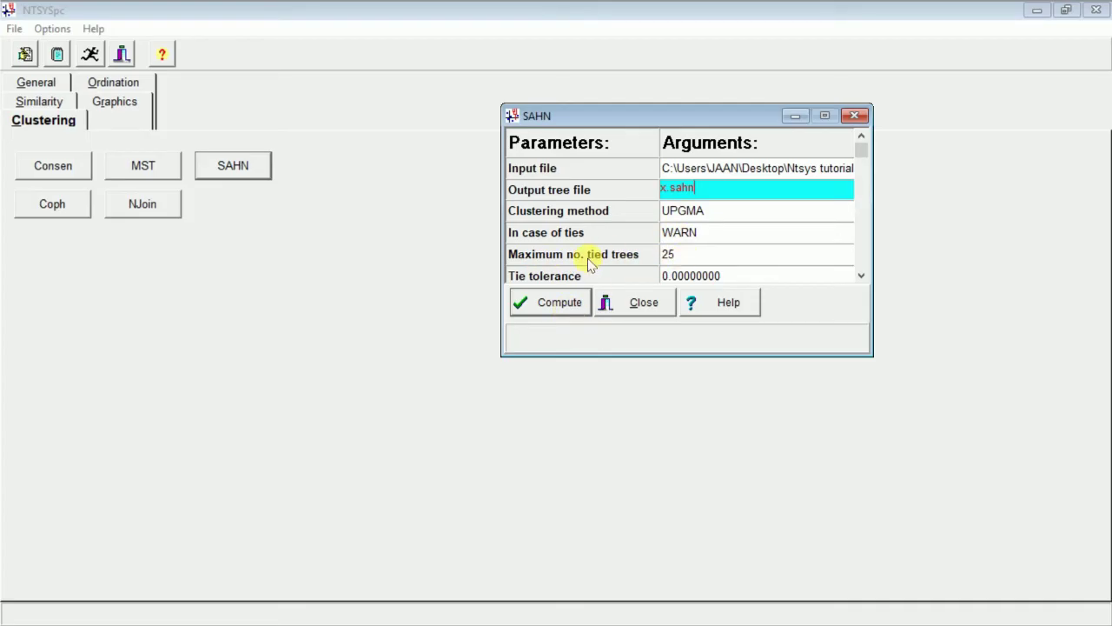
left_click(671, 255)
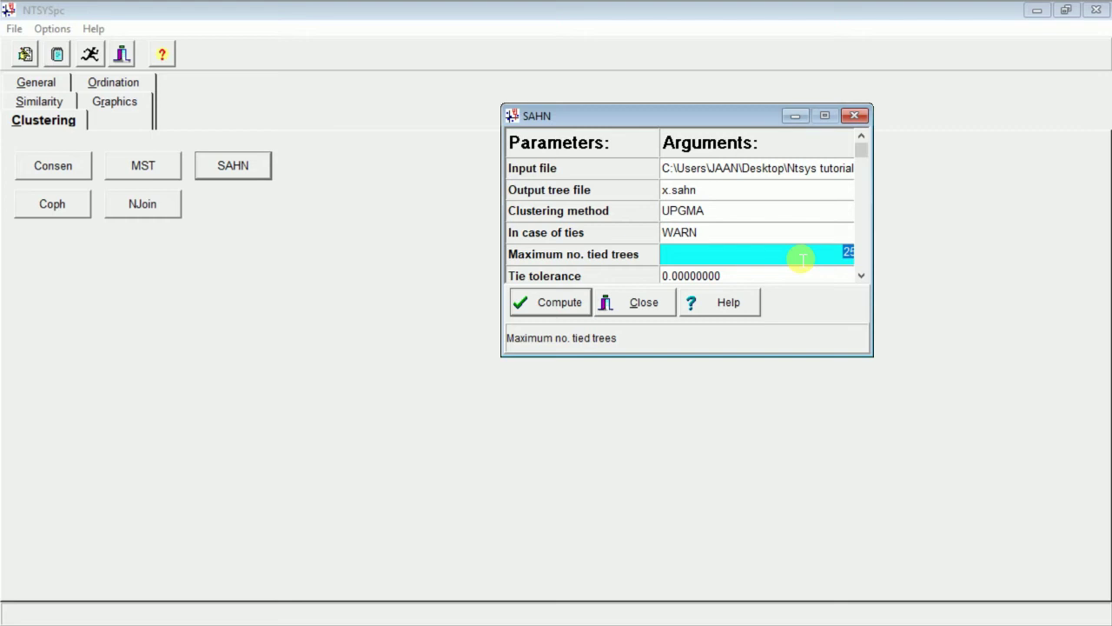
type("54")
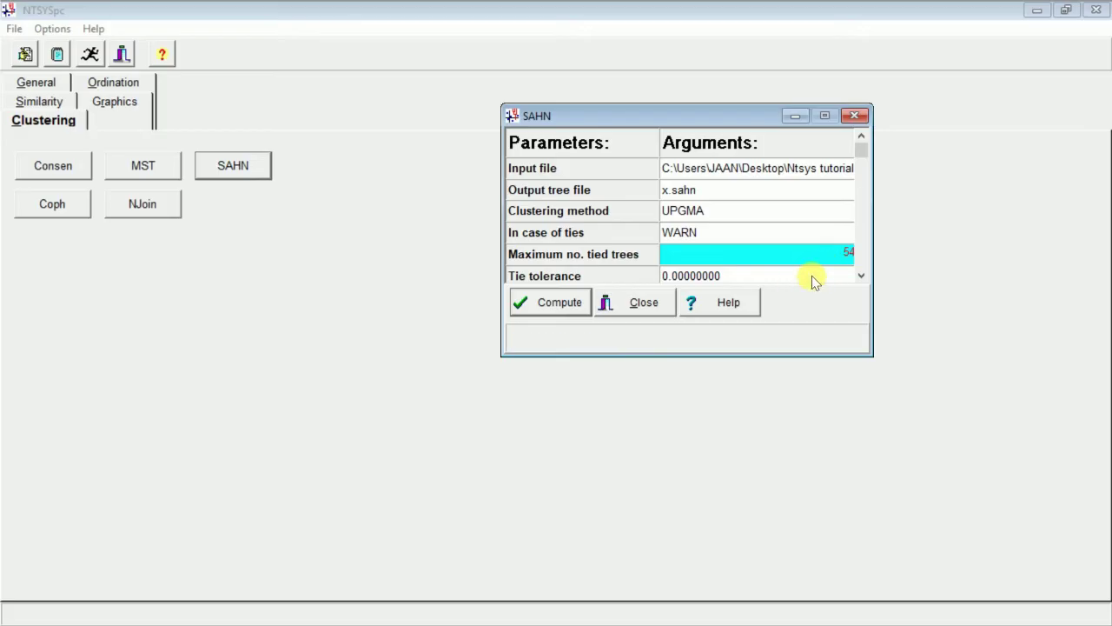
left_click(556, 304)
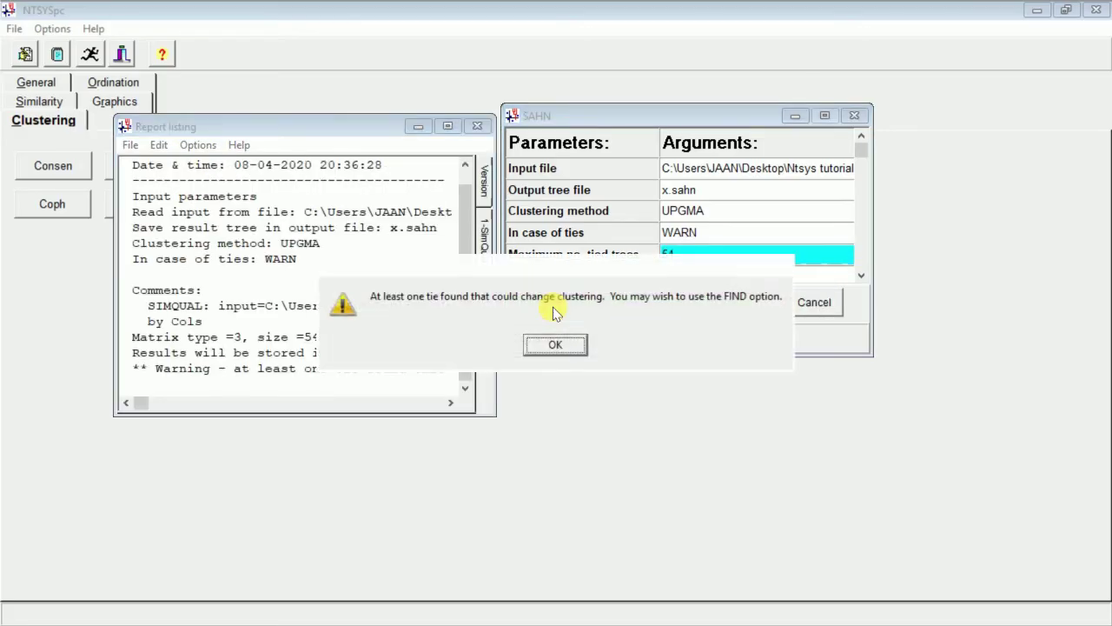
left_click(556, 344)
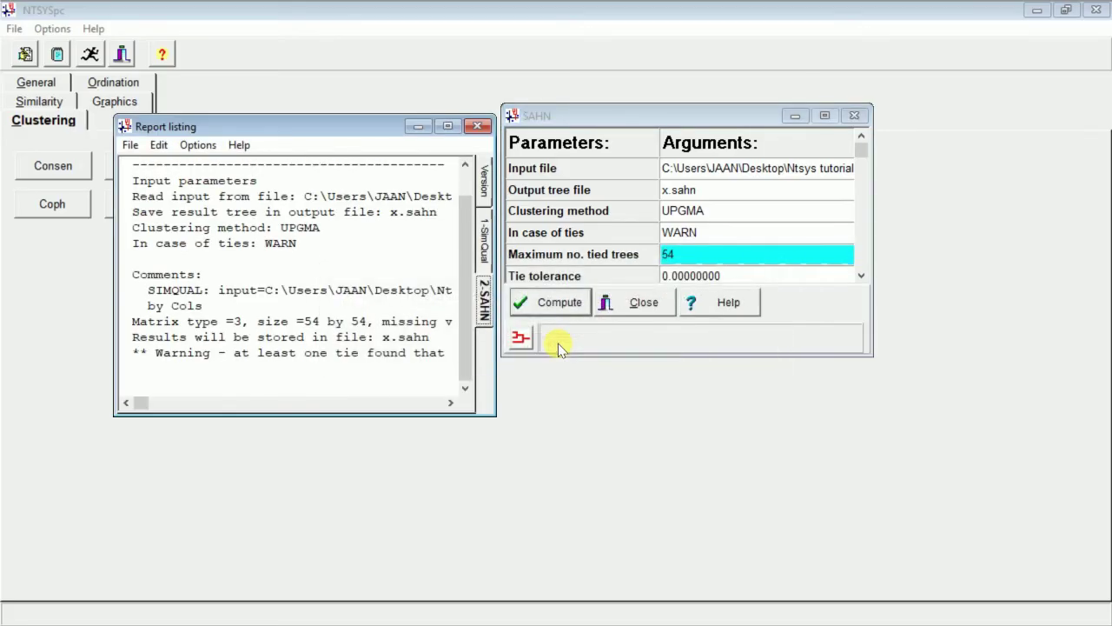
left_click(477, 127)
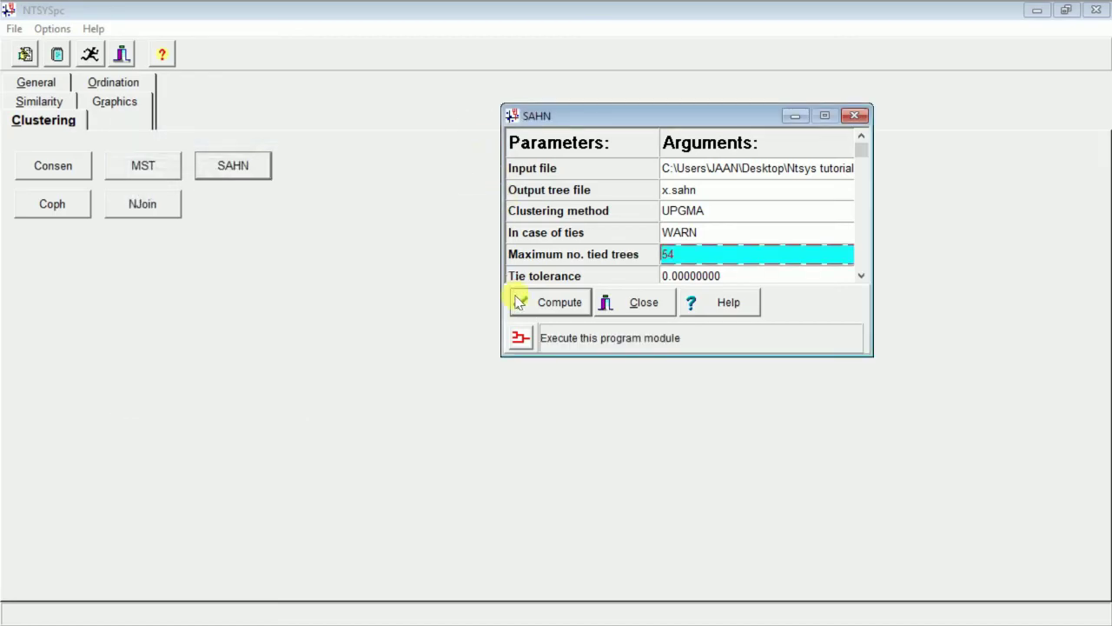
- Plot the clustering tree with 54 OTUs per page and enlarge the tree plot window
left_click(521, 338)
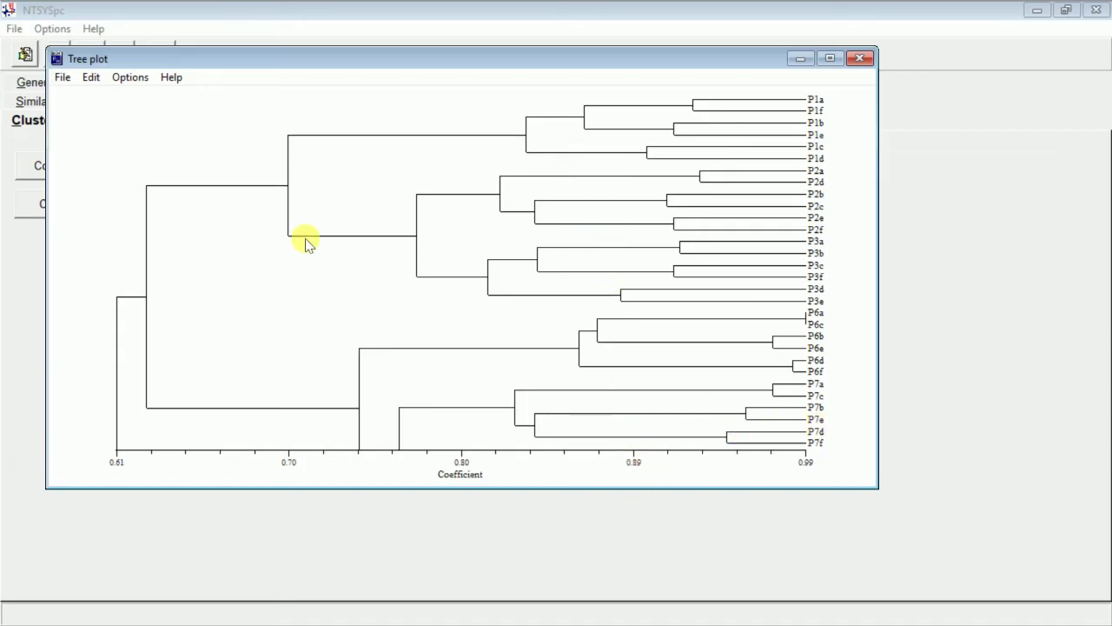
left_click(128, 77)
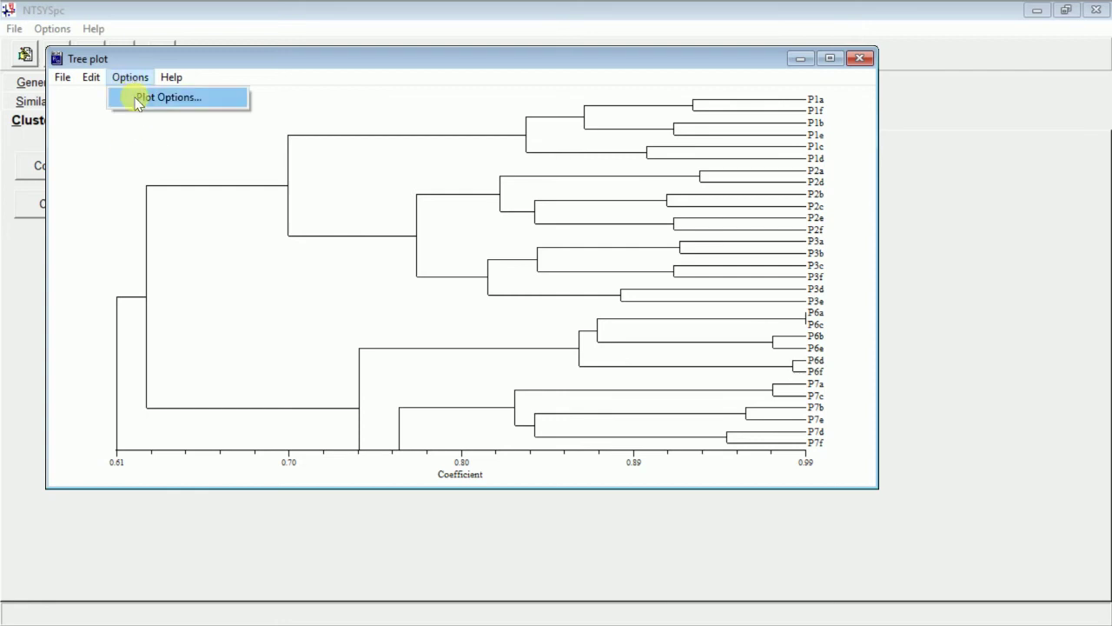
left_click(139, 97)
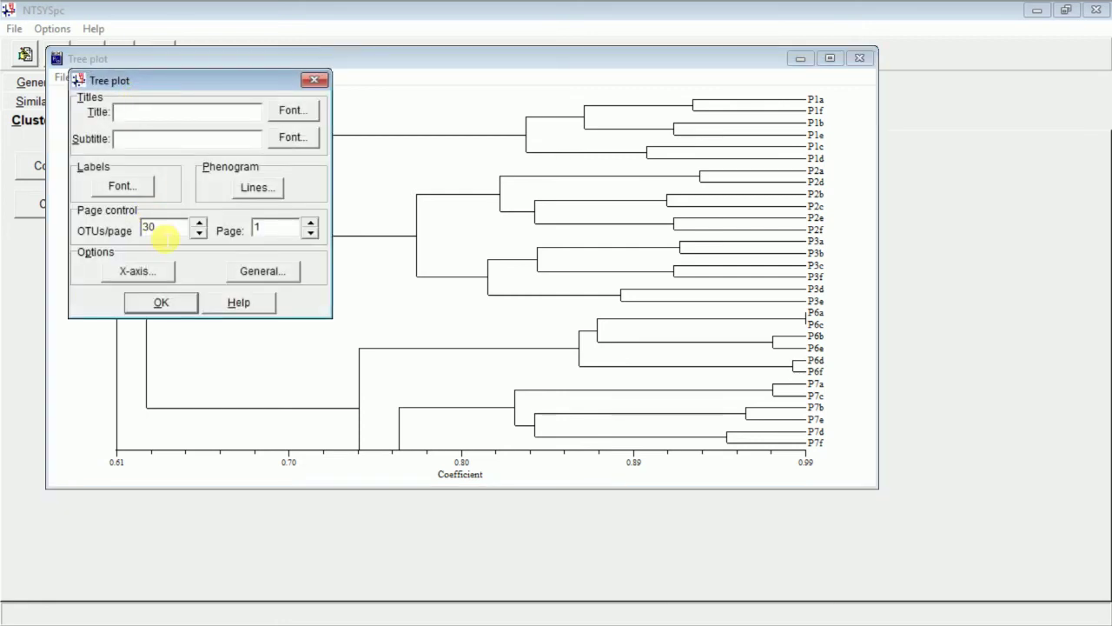
double_click(149, 227)
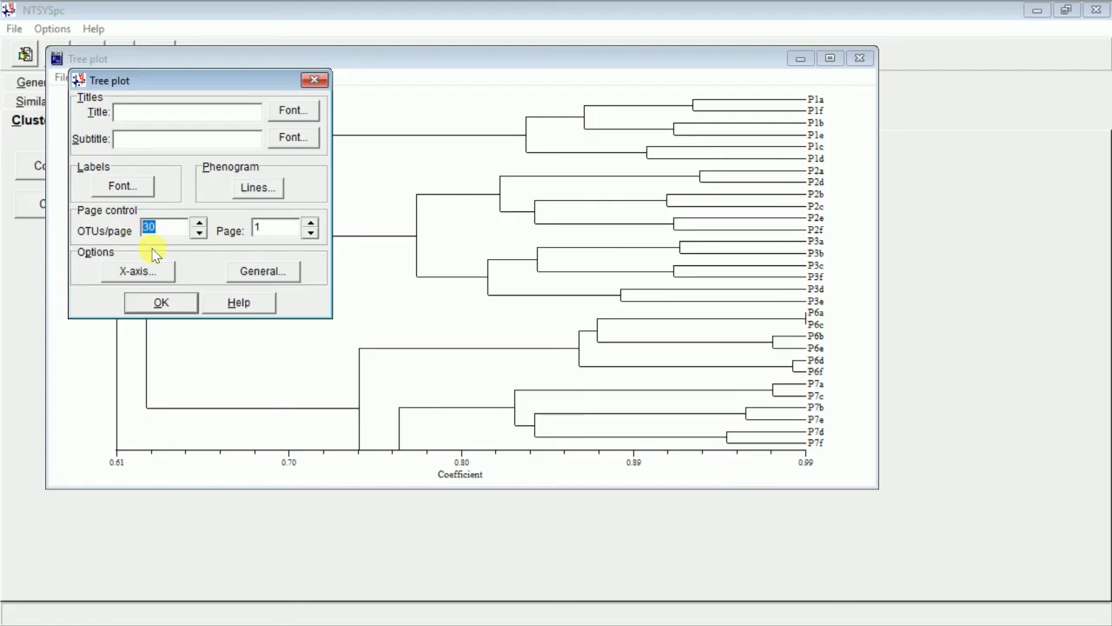
type("54")
left_click(154, 302)
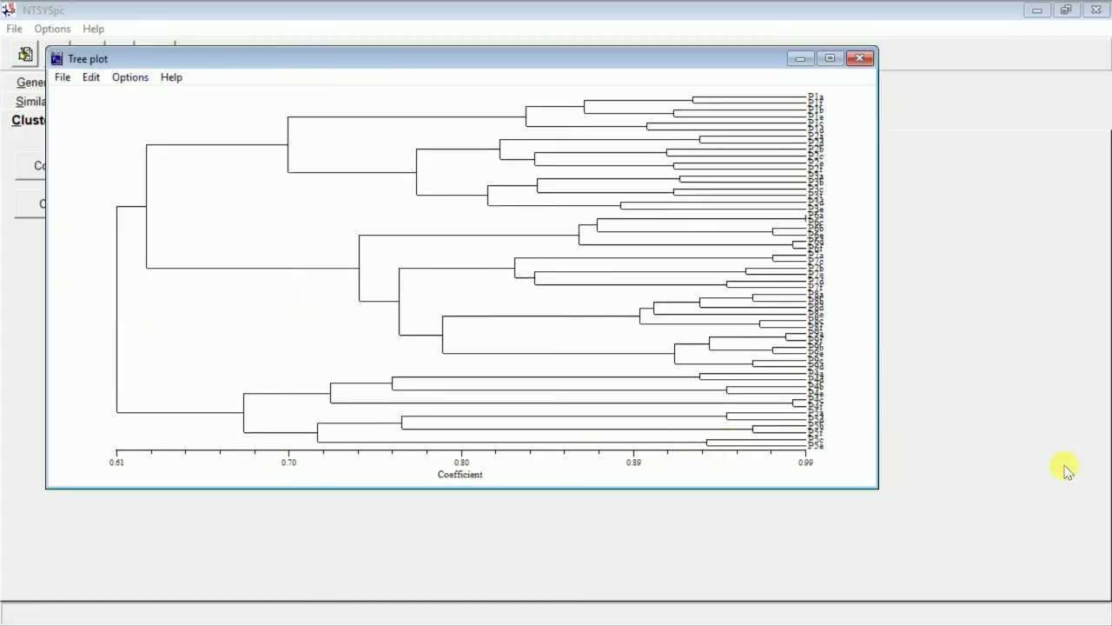
left_click_drag(878, 486, 967, 546)
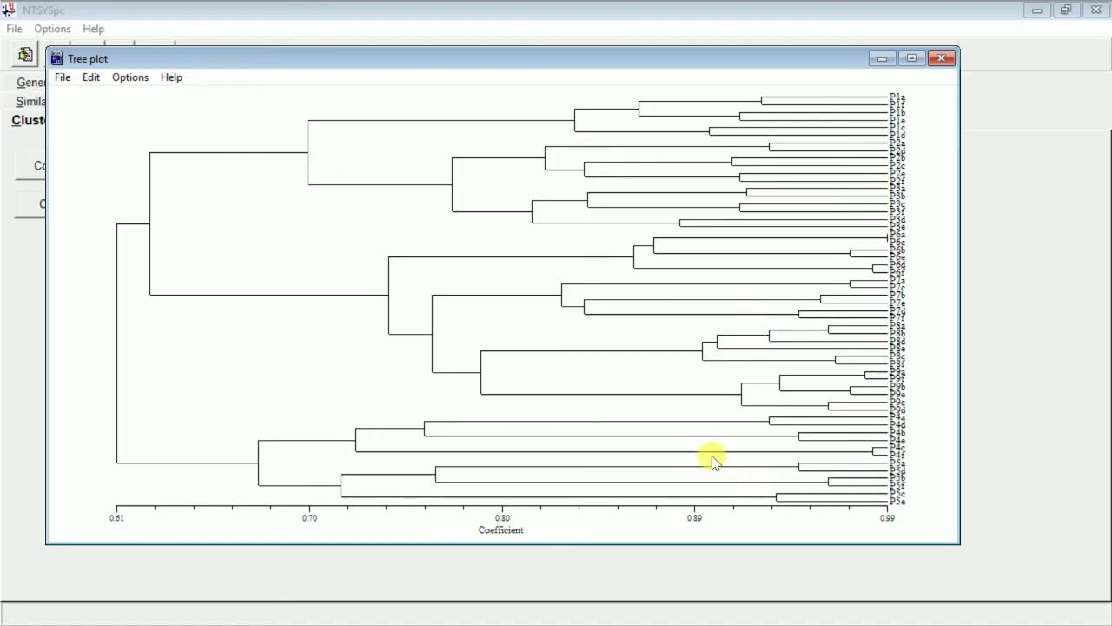
- Set the tree plot's label font to bold, size 14
left_click(136, 85)
left_click(146, 96)
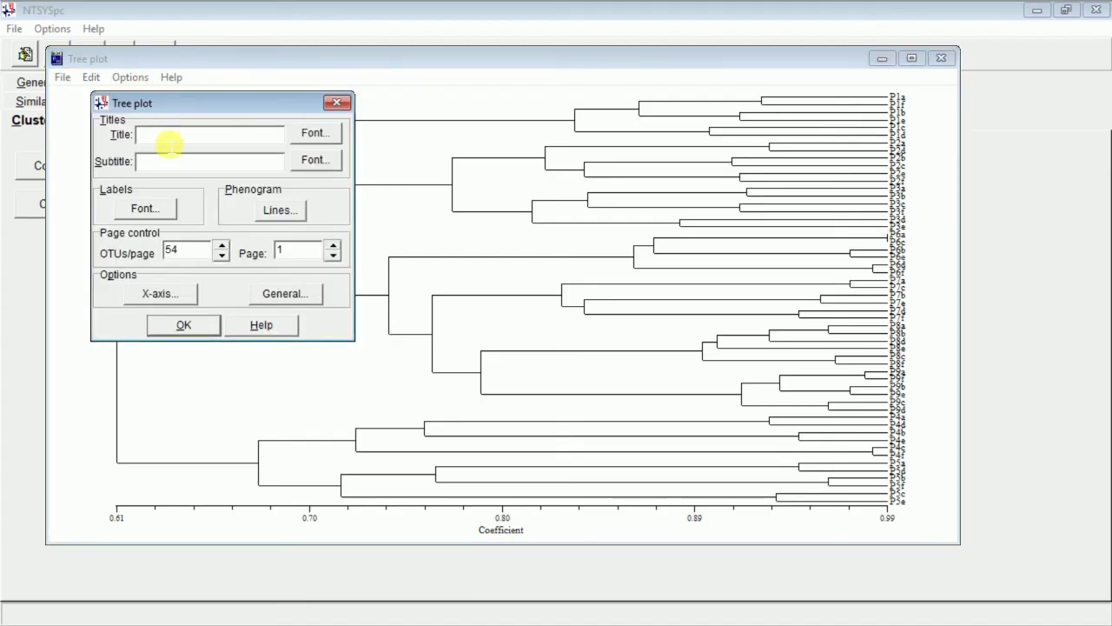
left_click(148, 208)
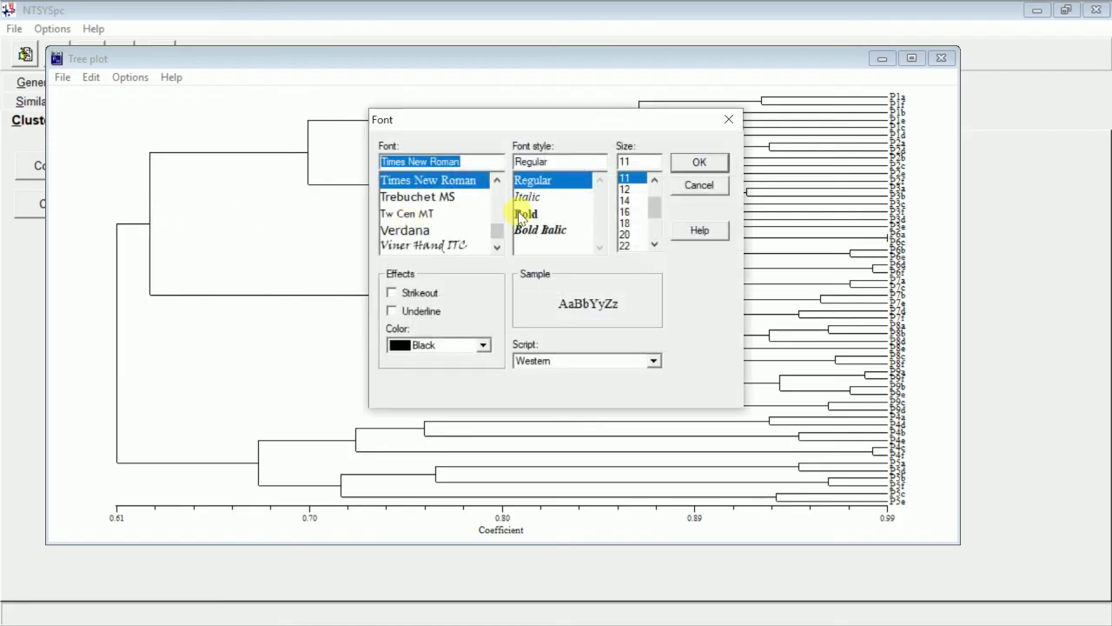
left_click(524, 214)
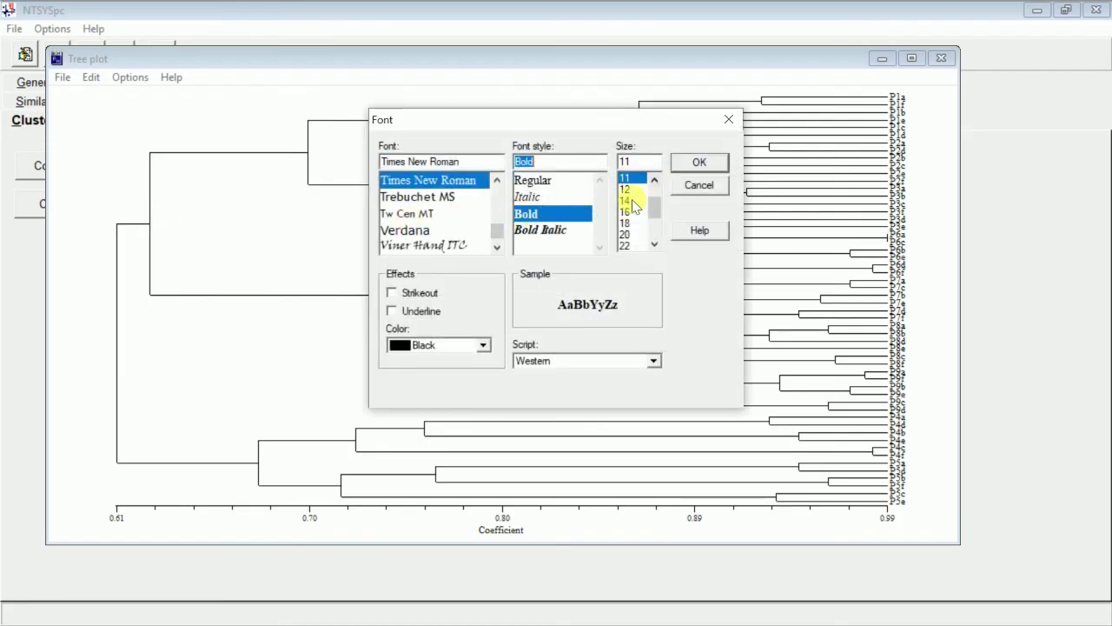
left_click(633, 201)
left_click(711, 163)
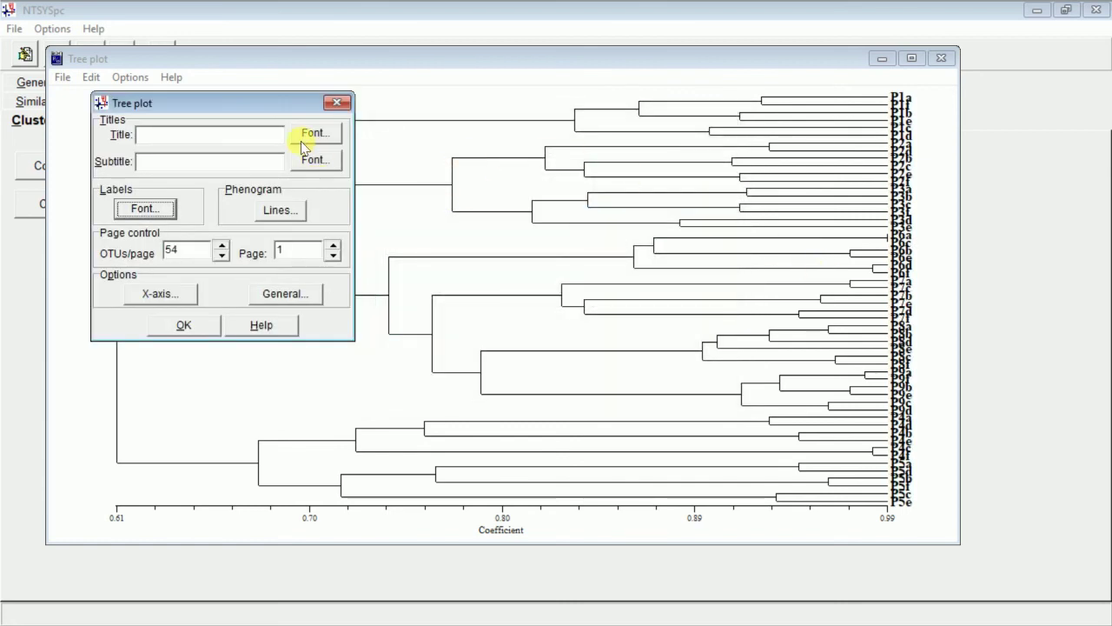
- Reduce the tree plot's label font size to 10 and accept the plot options
left_click(161, 211)
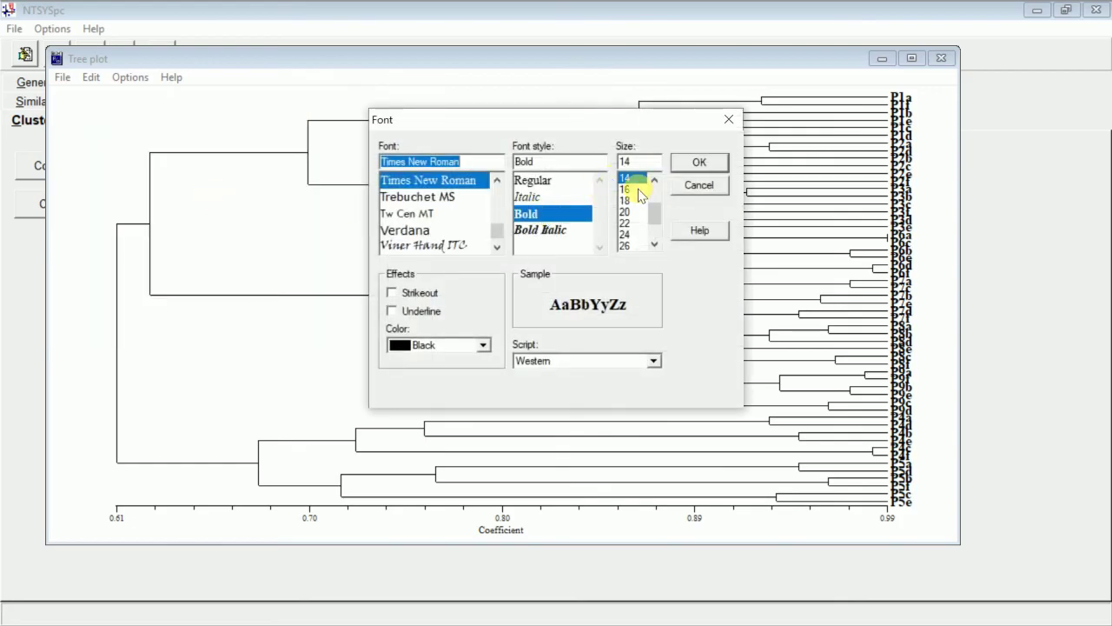
left_click_drag(661, 222, 651, 194)
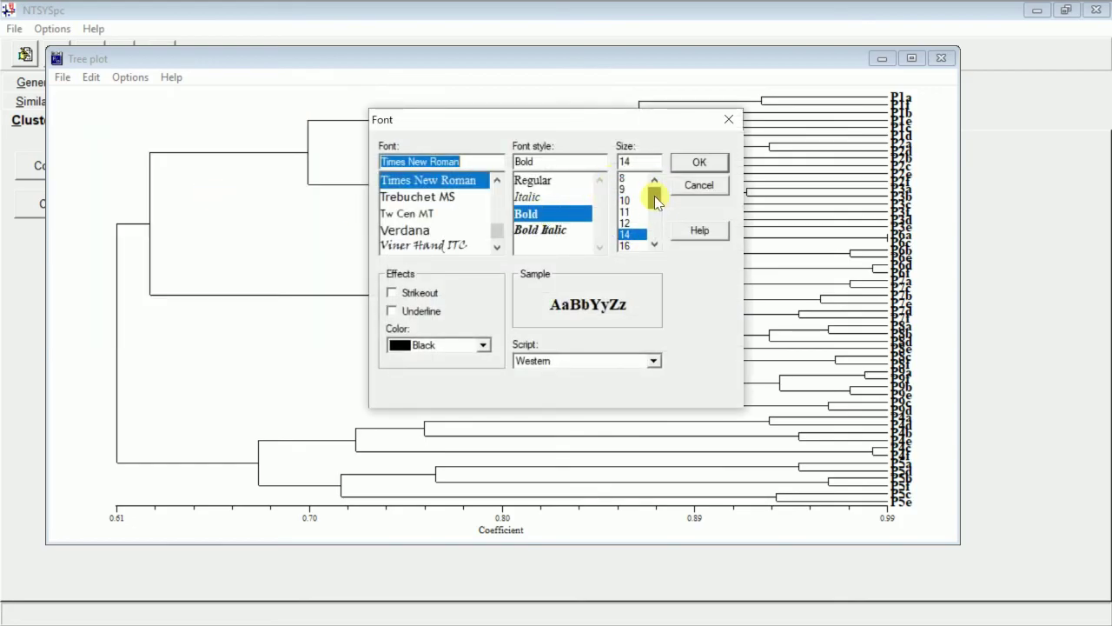
left_click(638, 202)
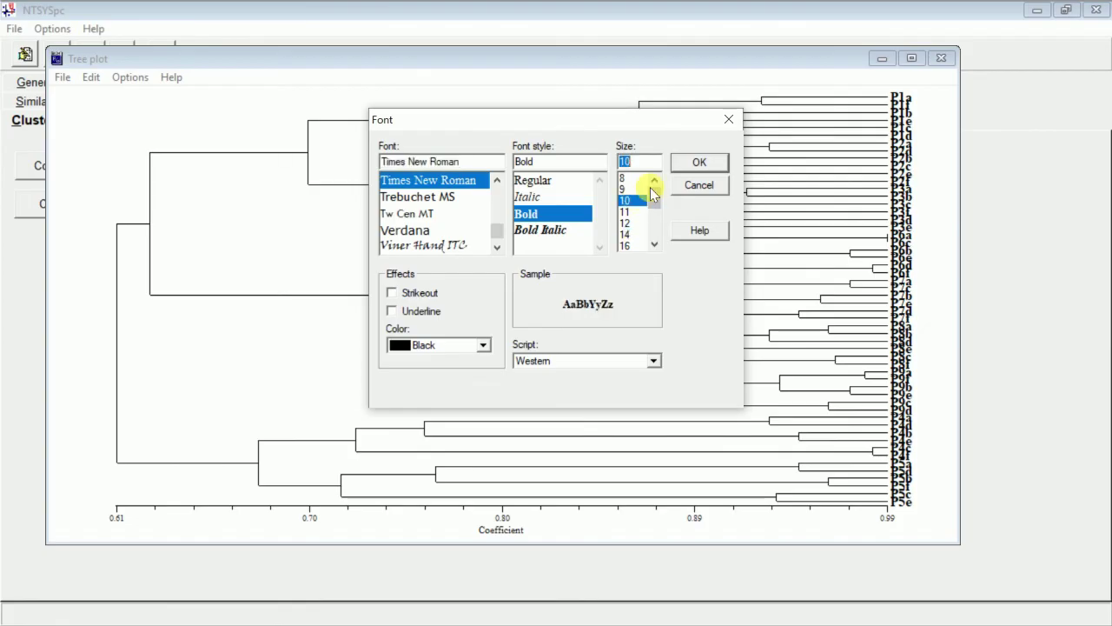
left_click(699, 161)
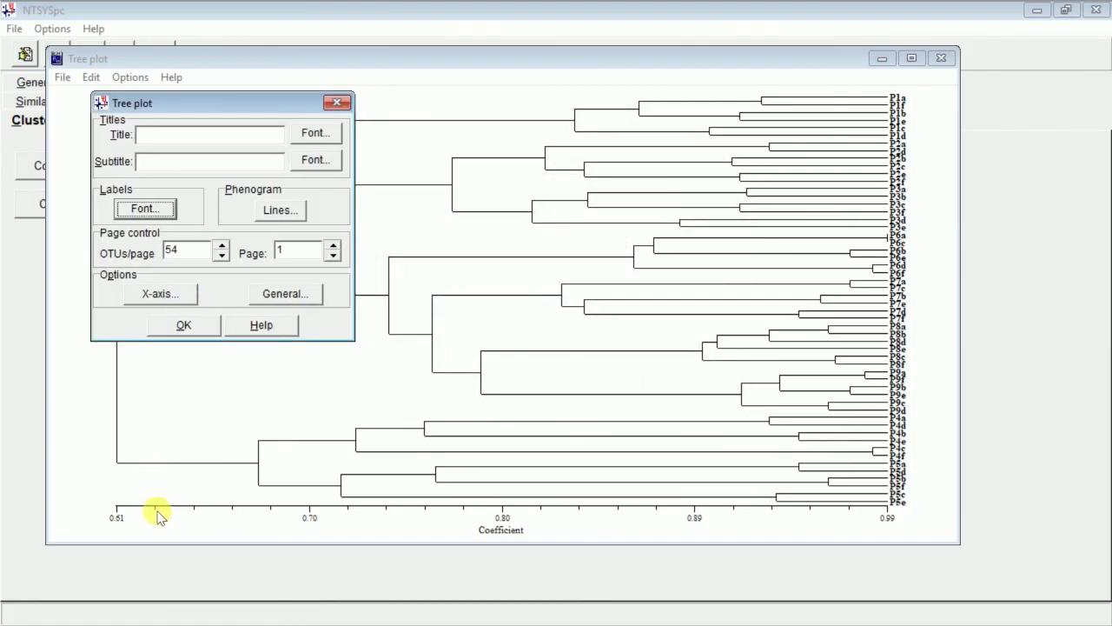
left_click(184, 327)
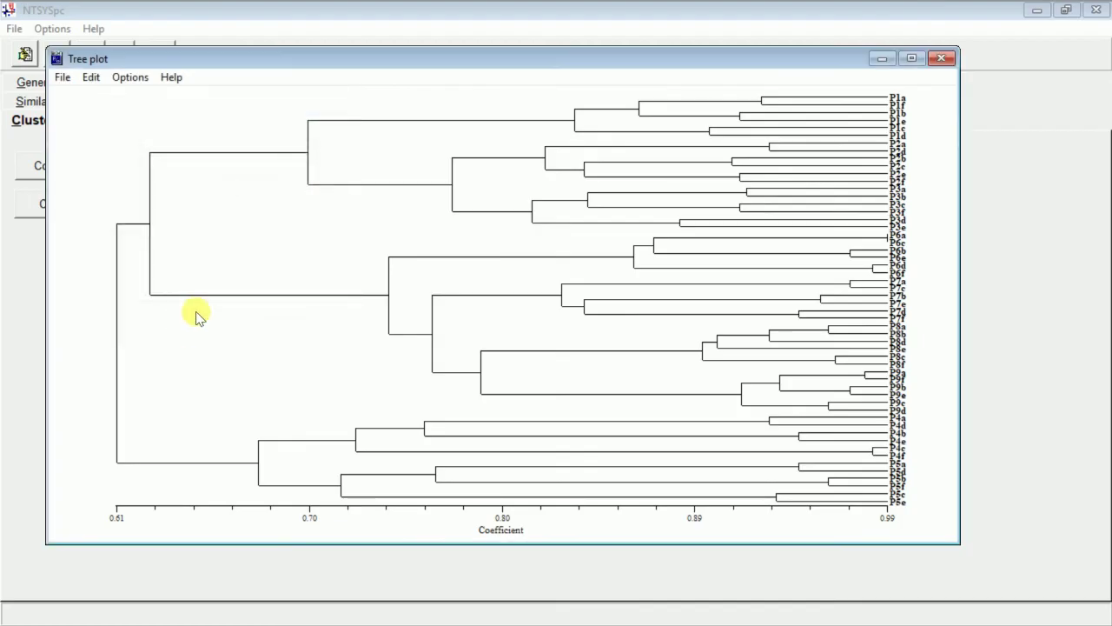
- Save the tree plot as a metafile named x.EMF in the Ntsys tutorial folder
left_click(62, 78)
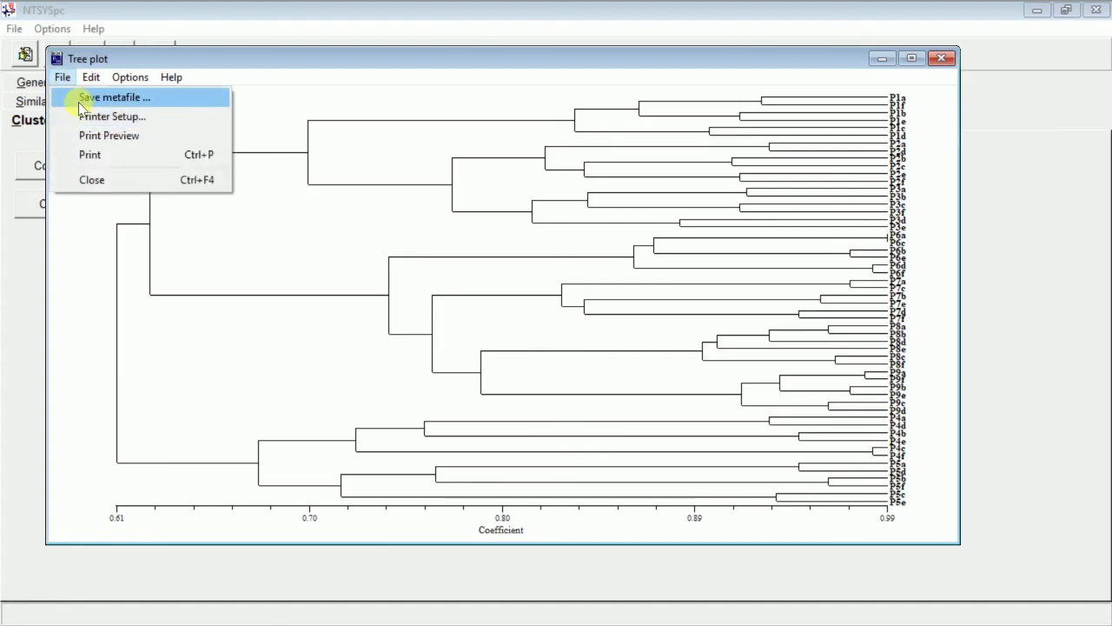
left_click(77, 102)
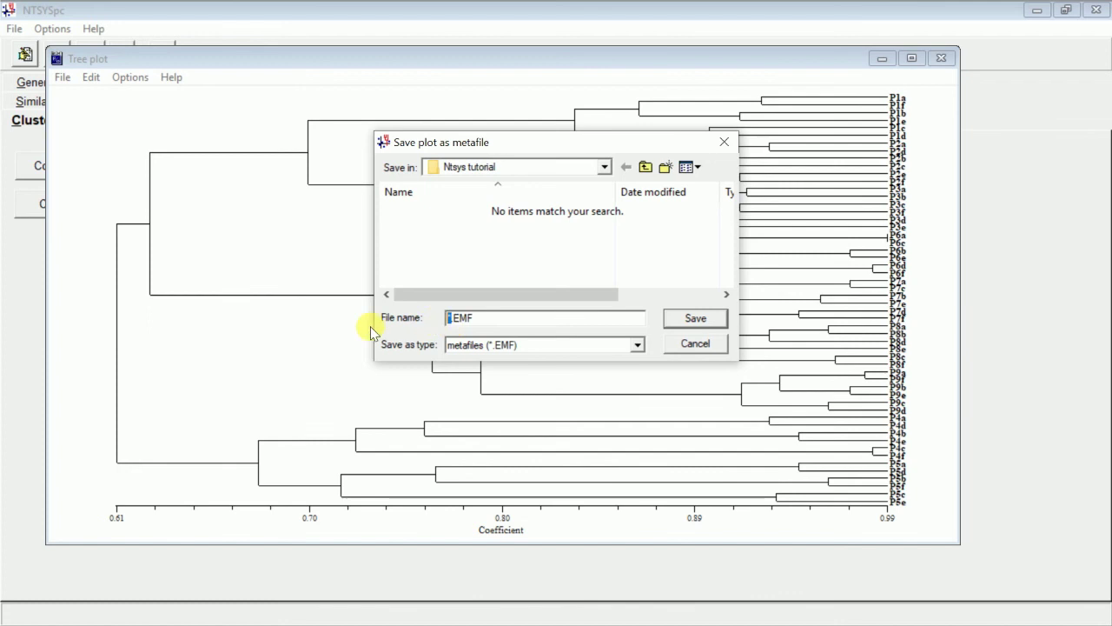
double_click(453, 318)
type("x")
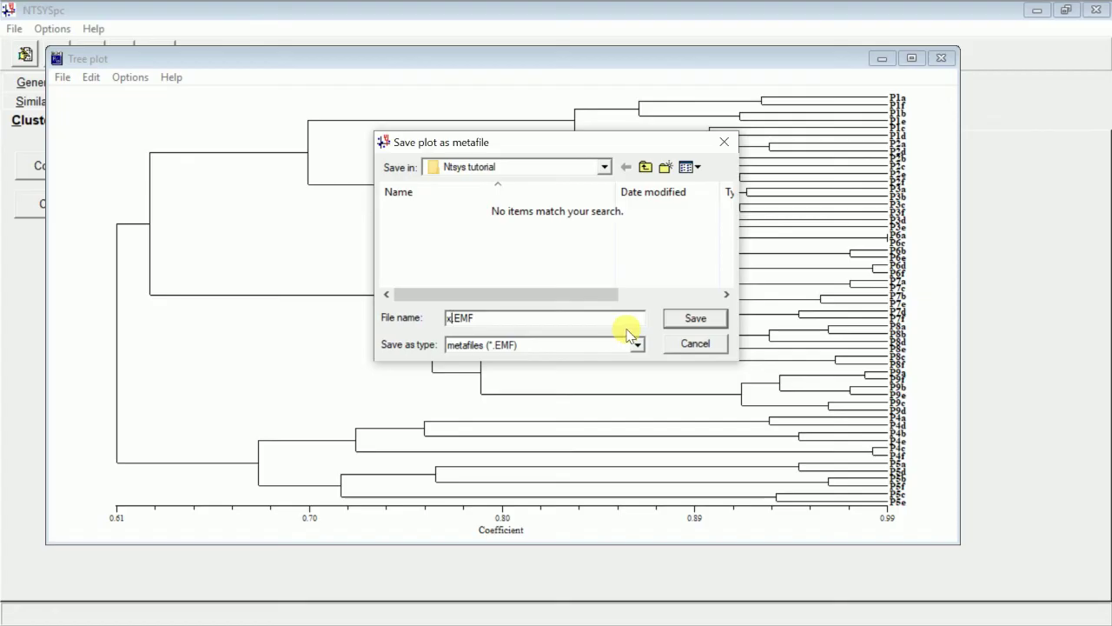
left_click(707, 320)
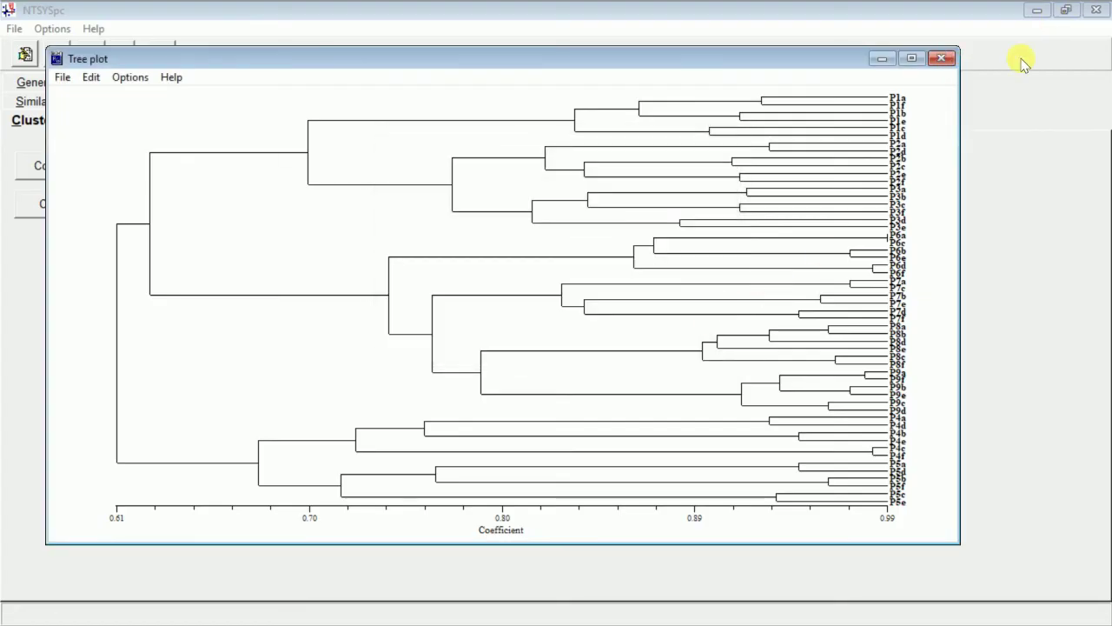
- Close the tree plot and the SAHN module, and exit NTSYSpc
left_click(943, 61)
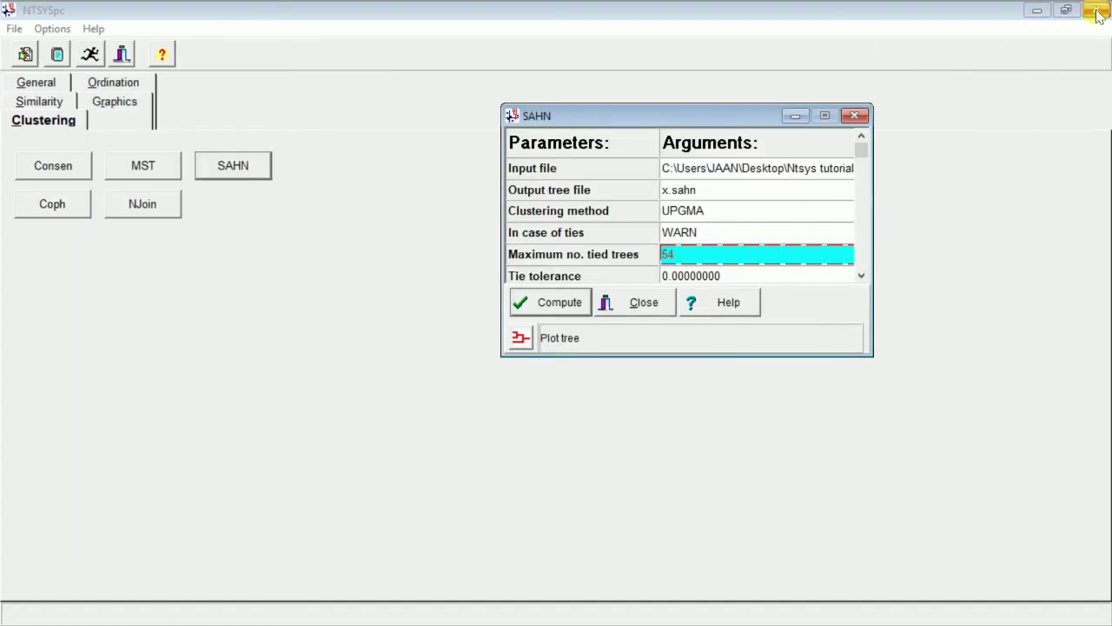
left_click(854, 117)
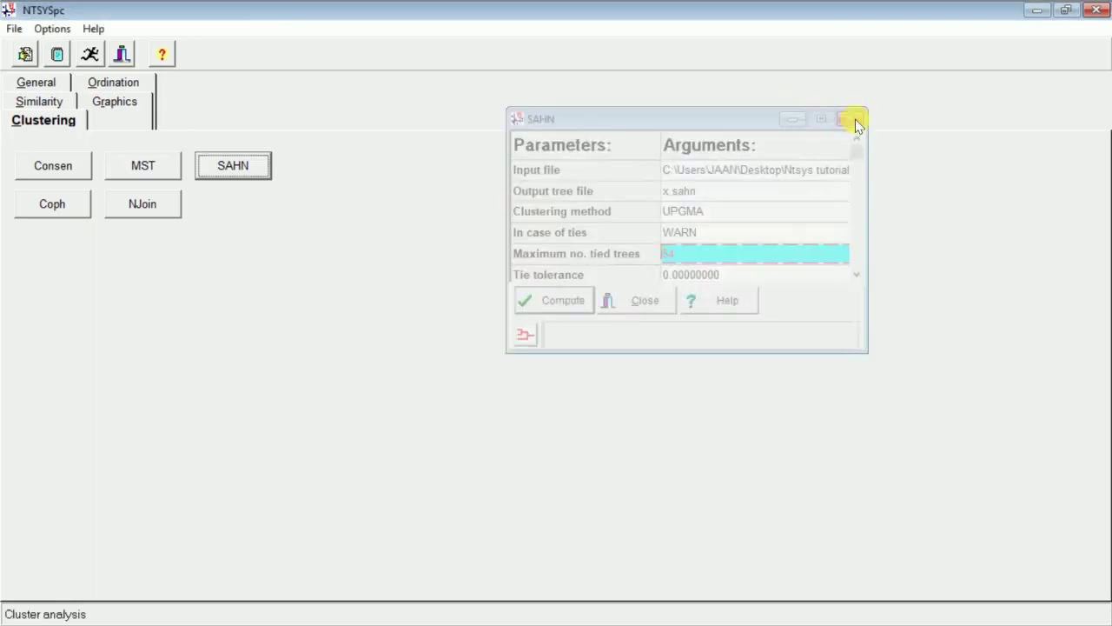
left_click(1097, 10)
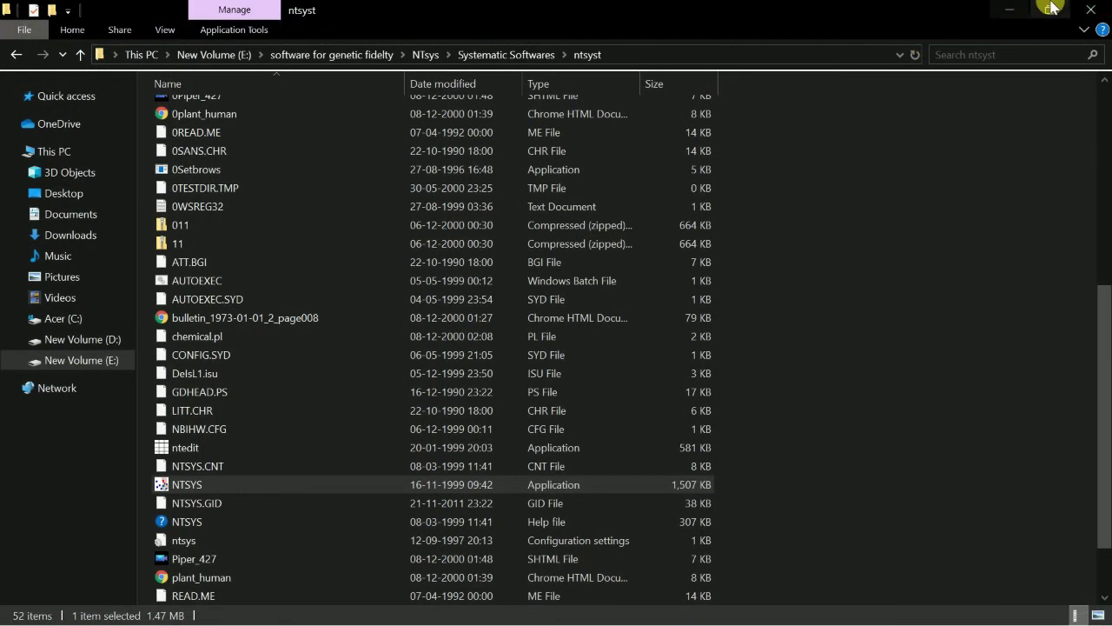
- Minimise the ntsyst folder window, open the Ntsys tutorial folder from the desktop and open the x EMF file in Paint
left_click(1006, 15)
left_click(77, 404)
double_click(77, 404)
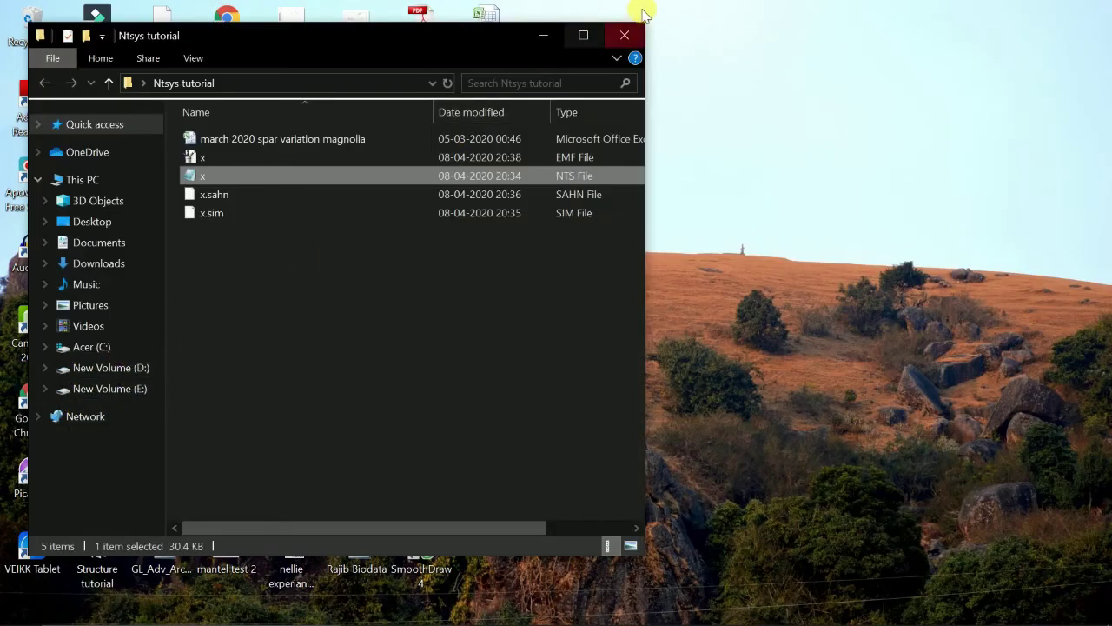
left_click(578, 39)
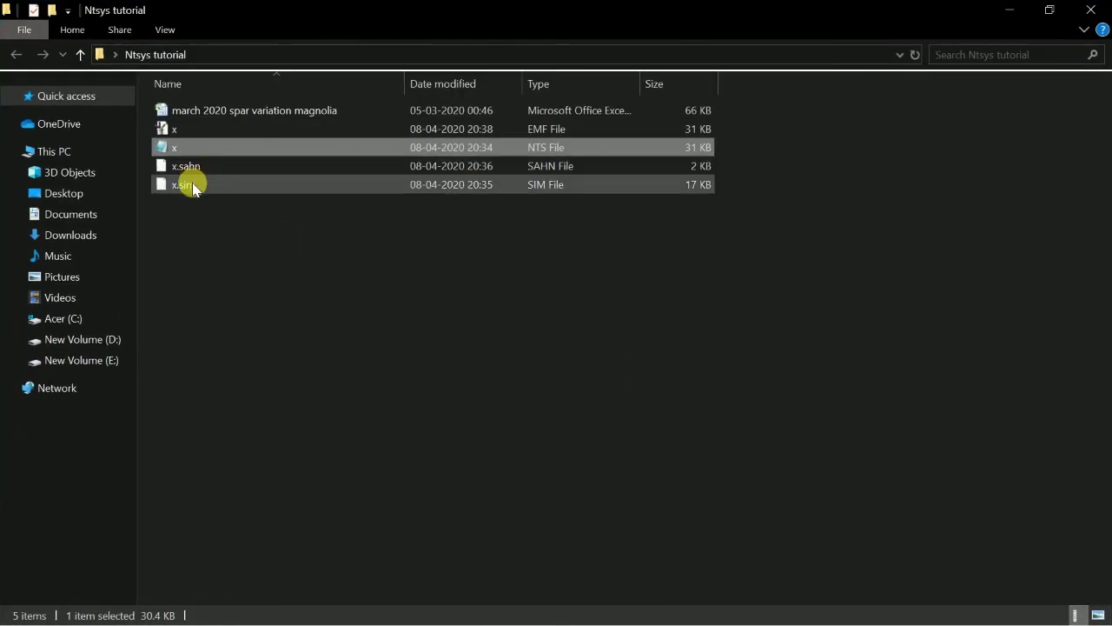
left_click(239, 132)
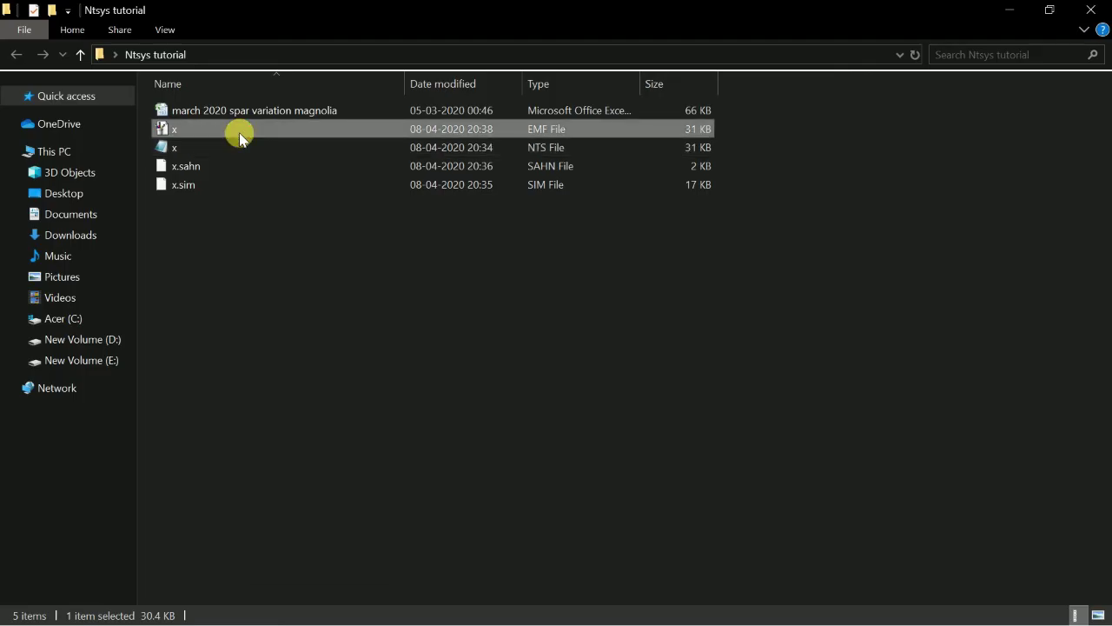
double_click(239, 132)
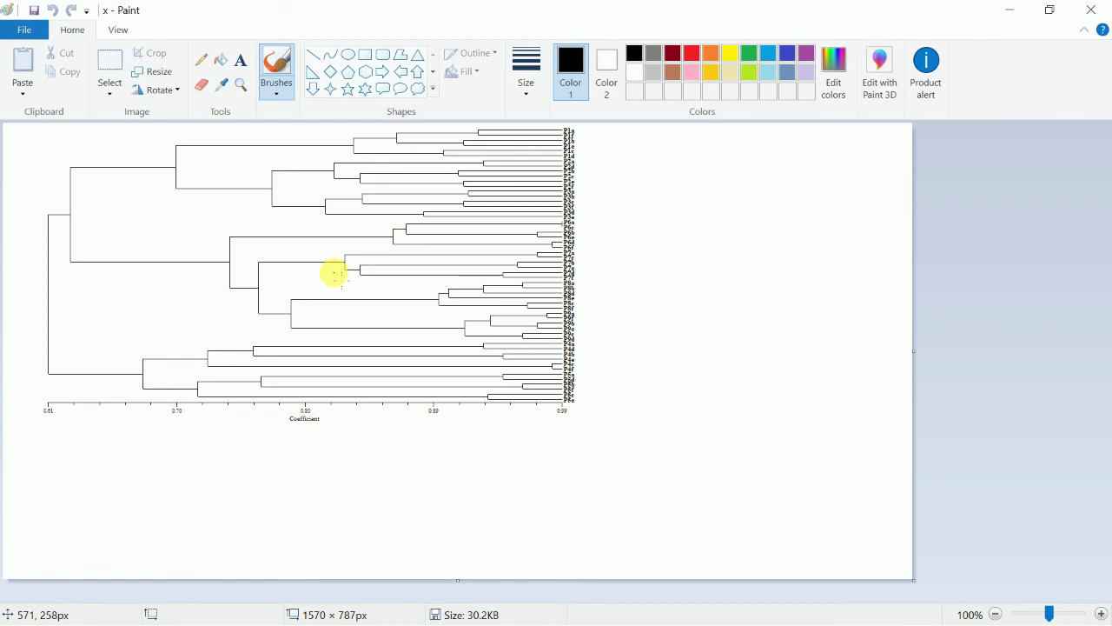
- Save the dendrogram image as a JPEG named xyz in the new feb 2020 folder
left_click(35, 12)
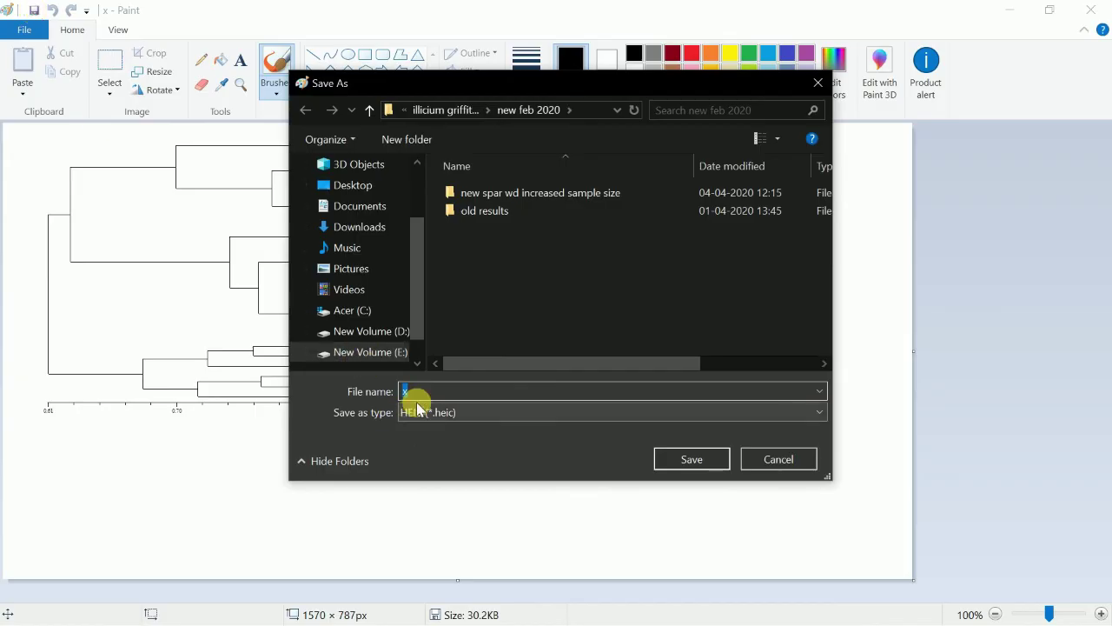
left_click(425, 416)
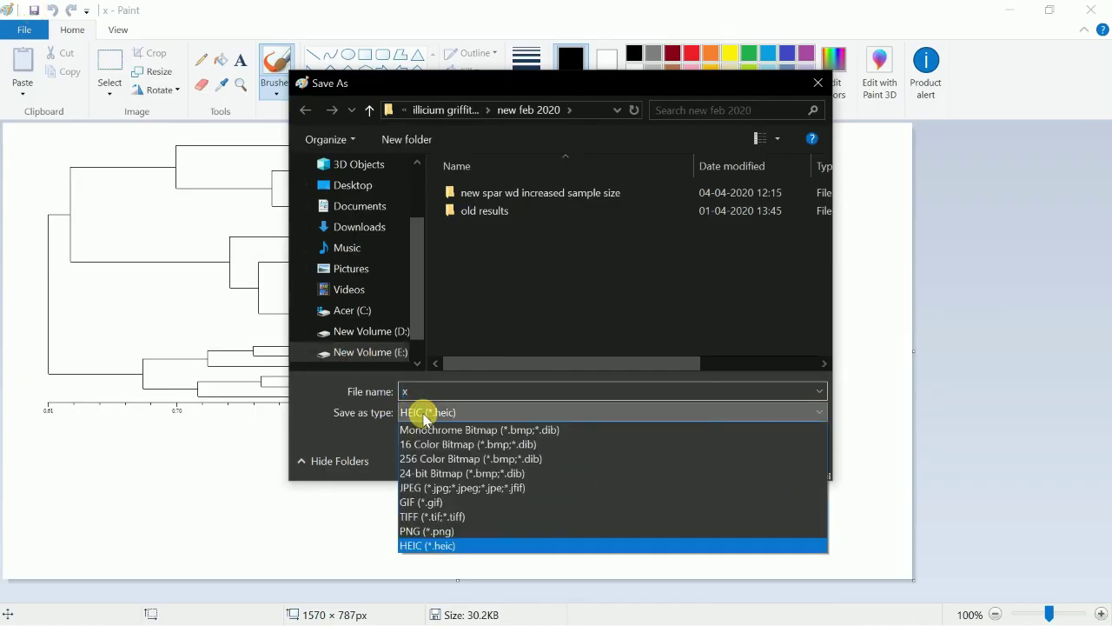
left_click(426, 488)
left_click(427, 396)
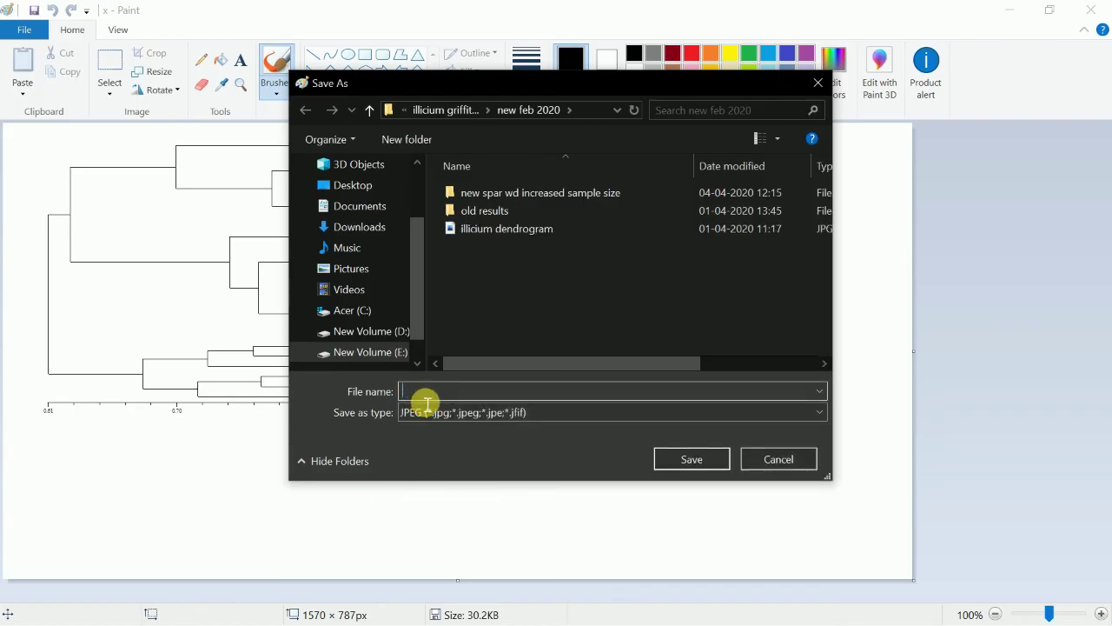
type("xyz")
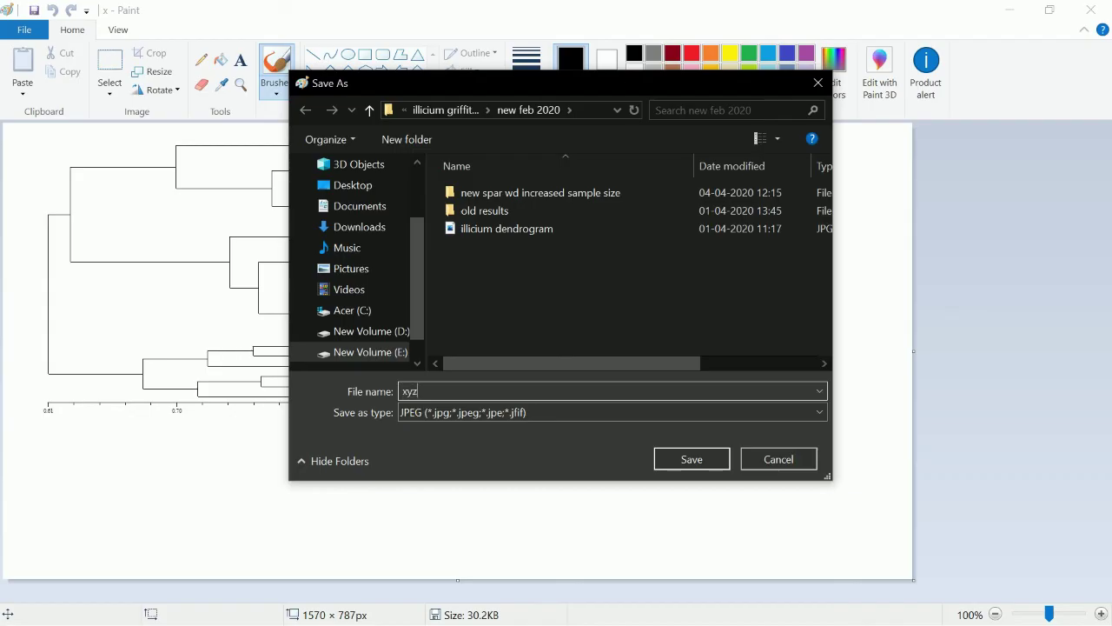
left_click(719, 460)
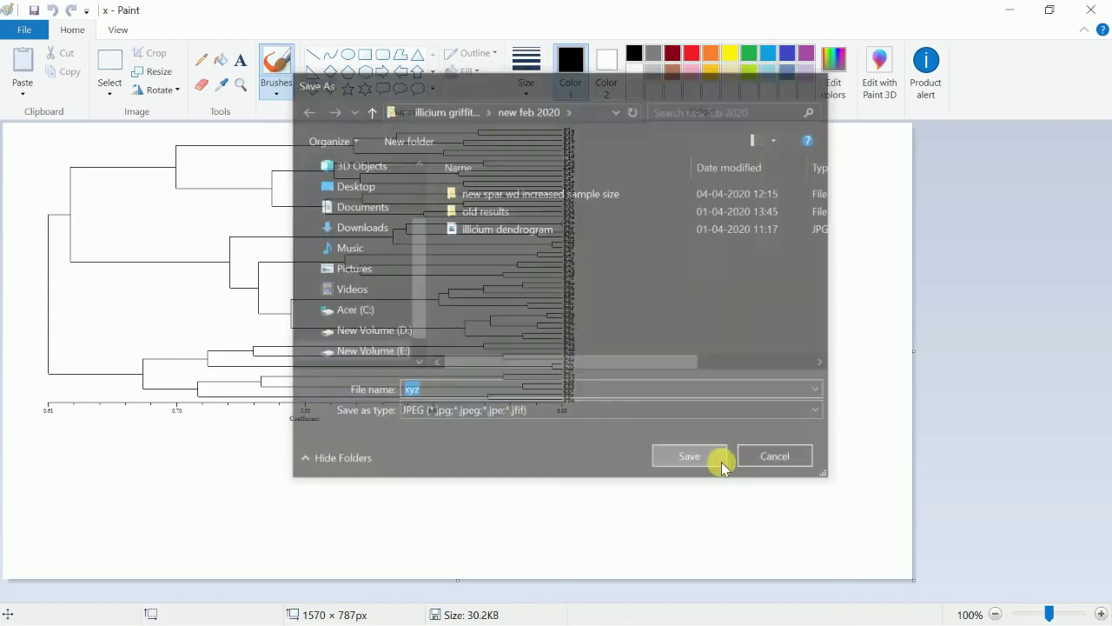
left_click(626, 363)
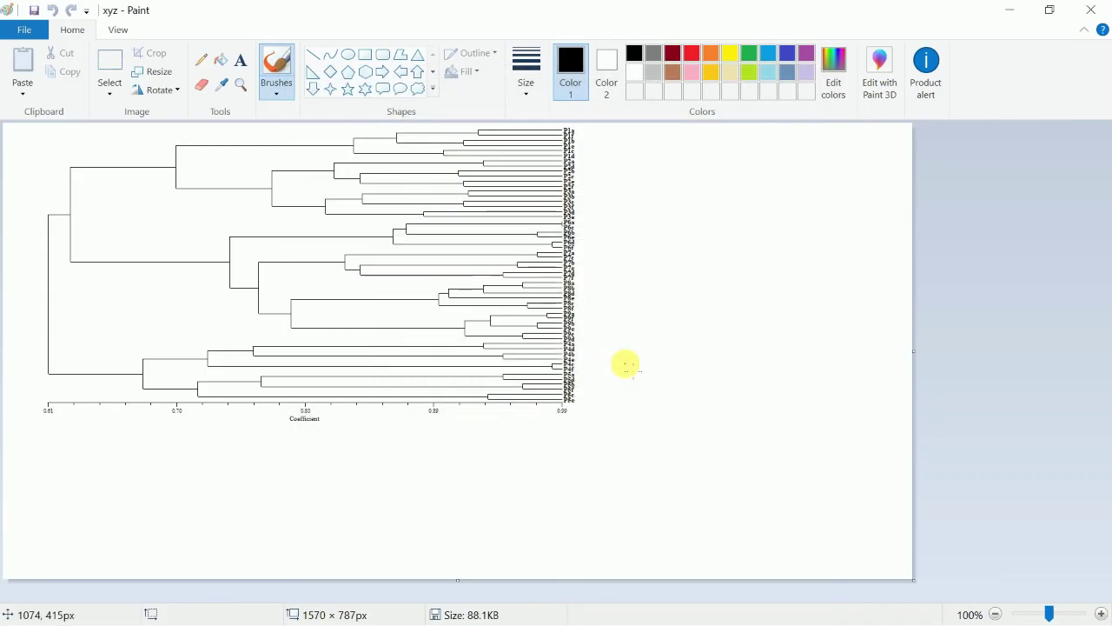